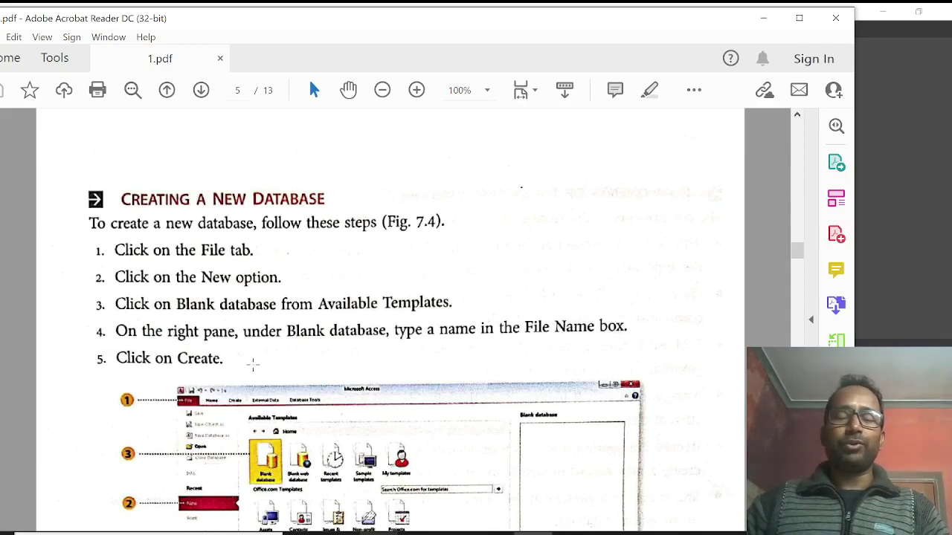
Find Microsoft Access on the computer and launch it.
left_click(216, 533)
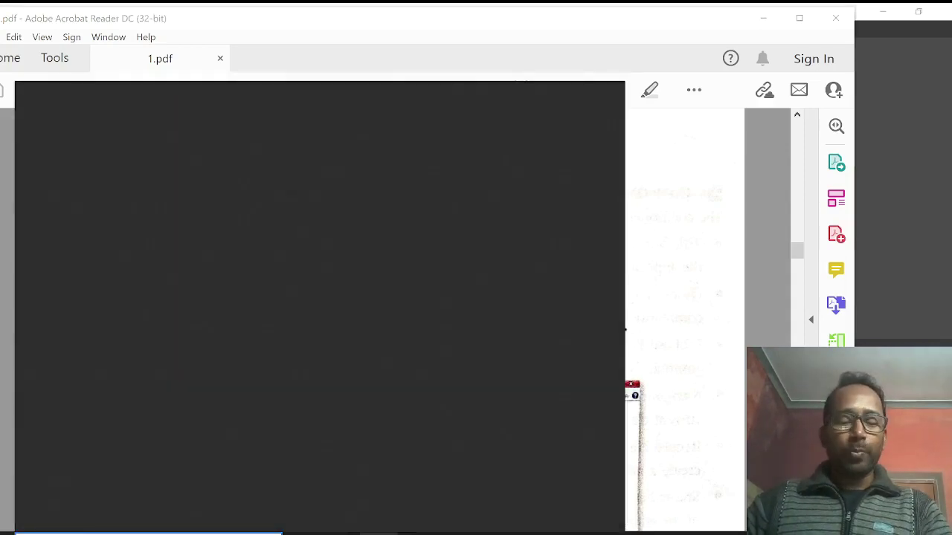
type("access")
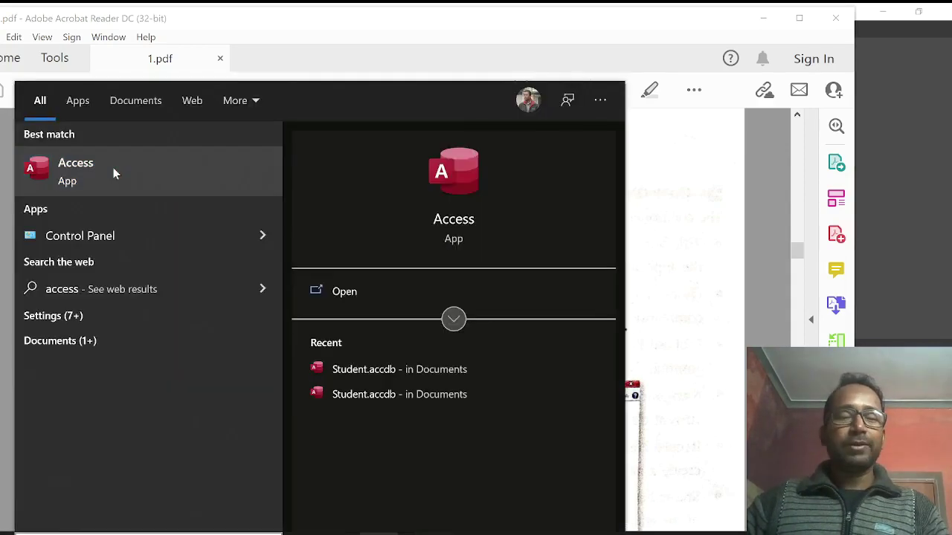
left_click(113, 171)
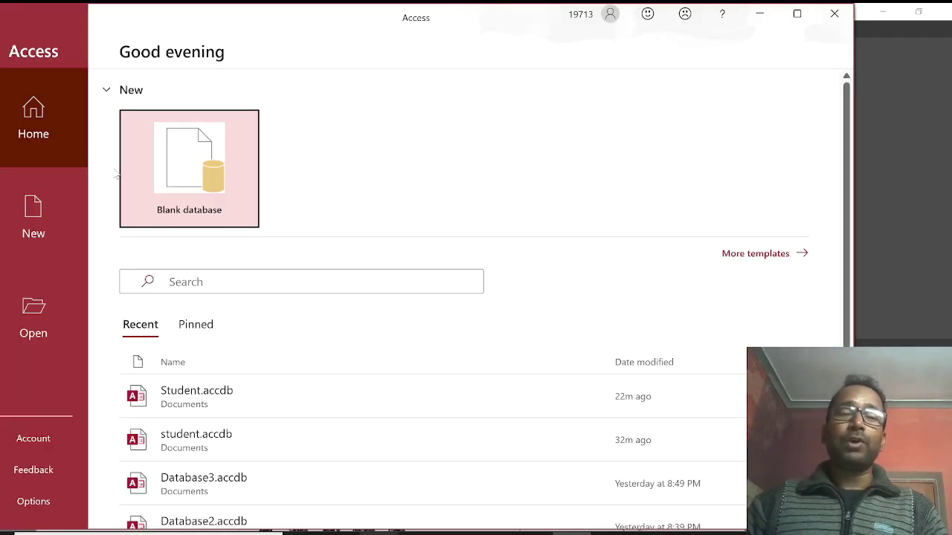
Create a blank database with the file name School in the Documents folder.
left_click(168, 193)
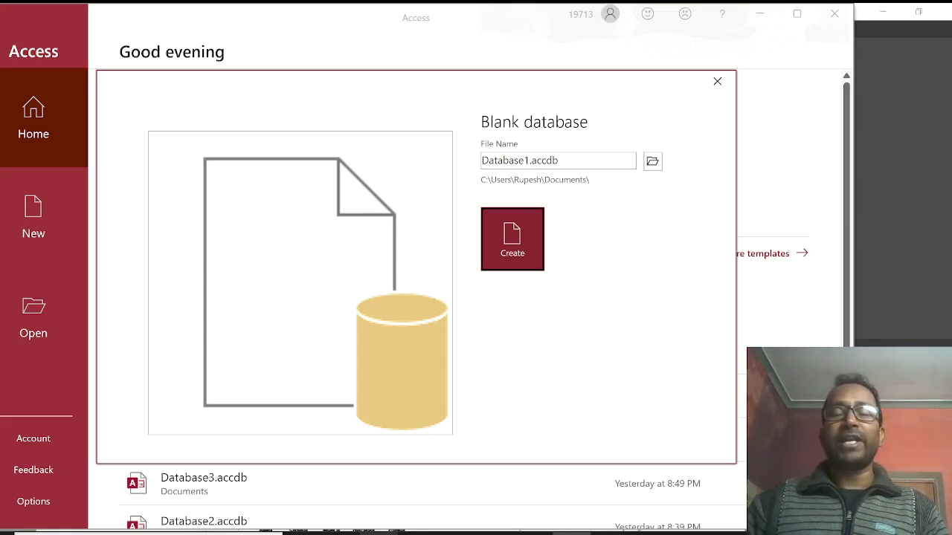
key("ctrl+a")
key("BackSpace")
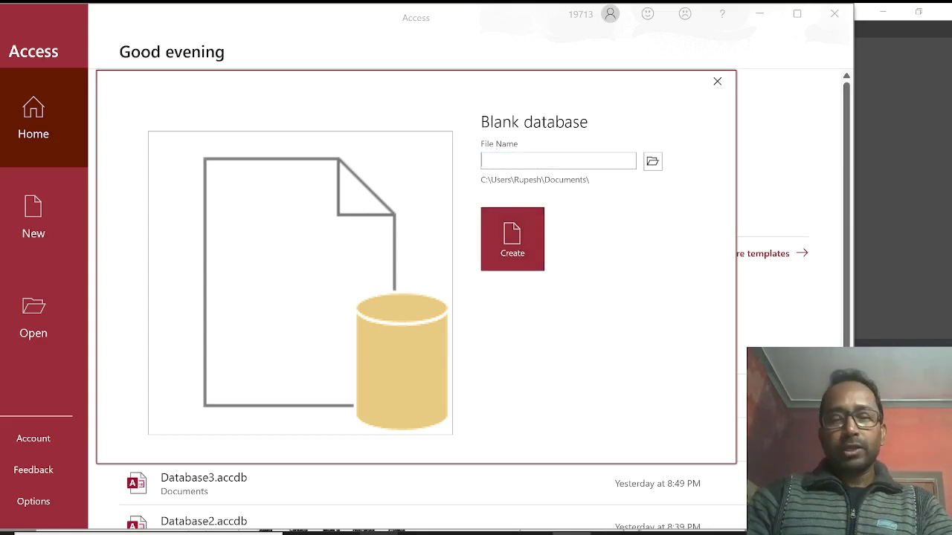
type("School")
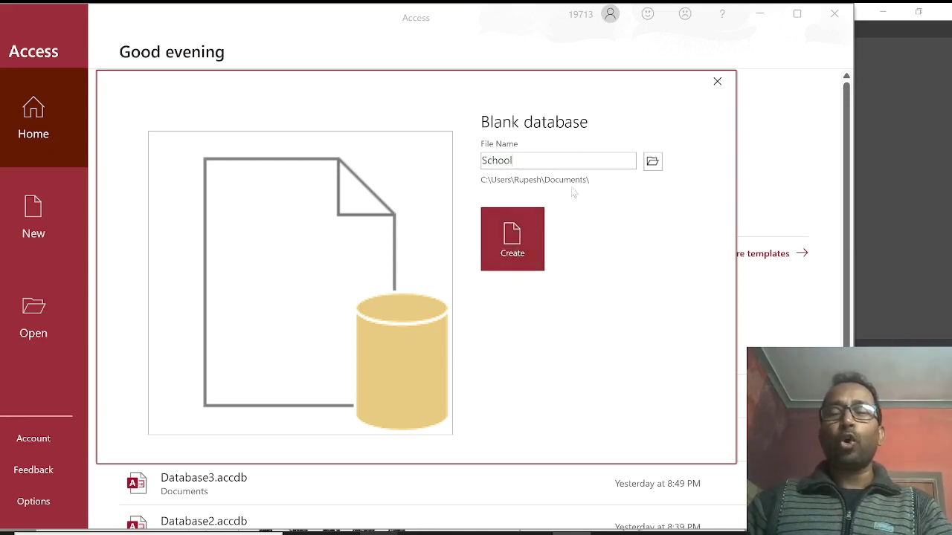
left_click(518, 246)
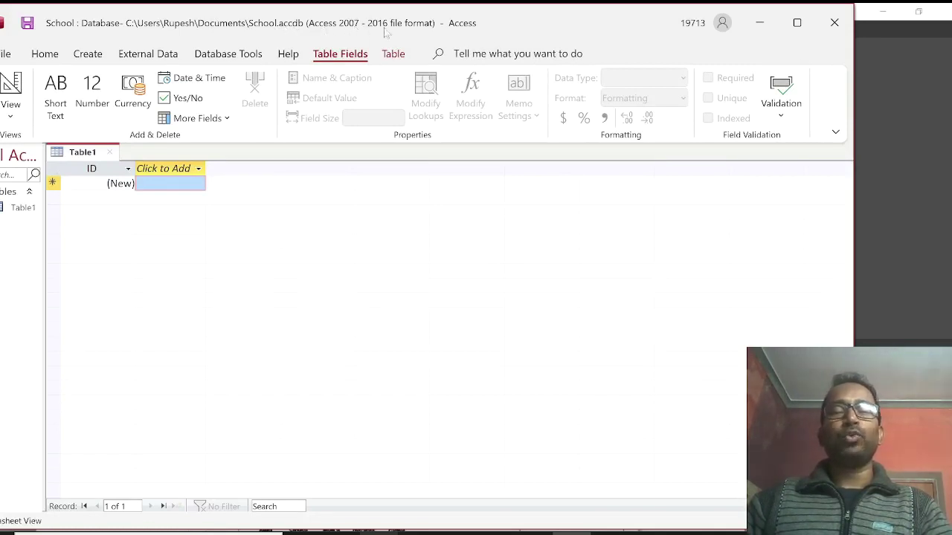
Widen the object list beside the table and add a Short Text field called Name, accepting the reserved word.
left_click_drag(45, 214, 98, 215)
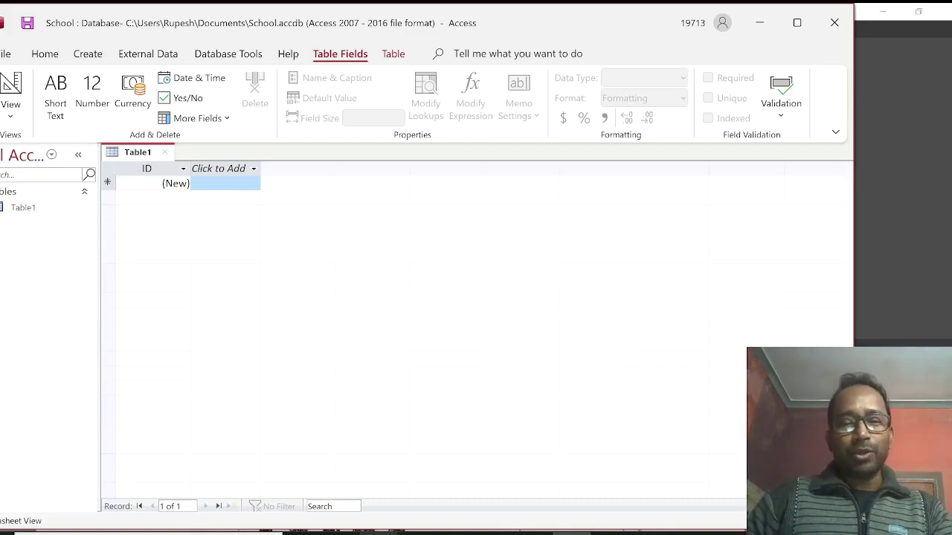
left_click(224, 169)
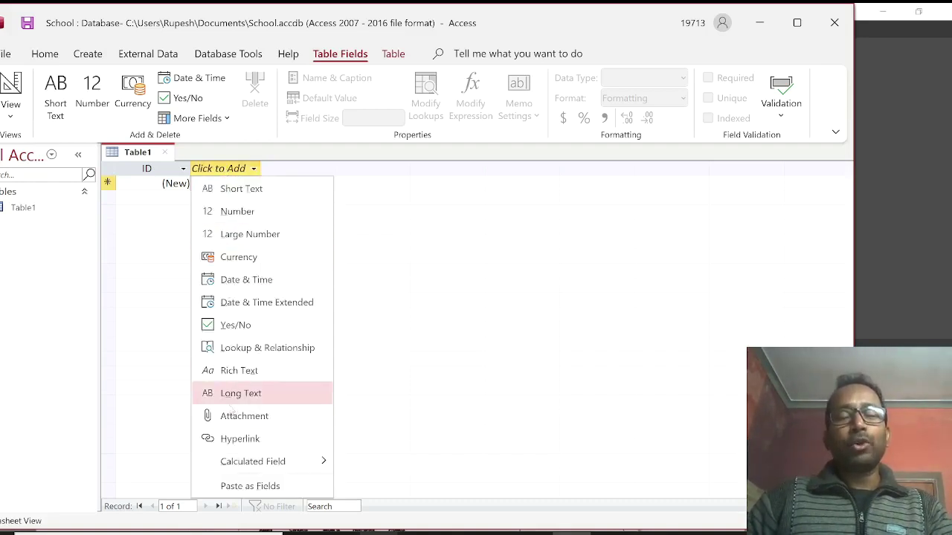
left_click(235, 192)
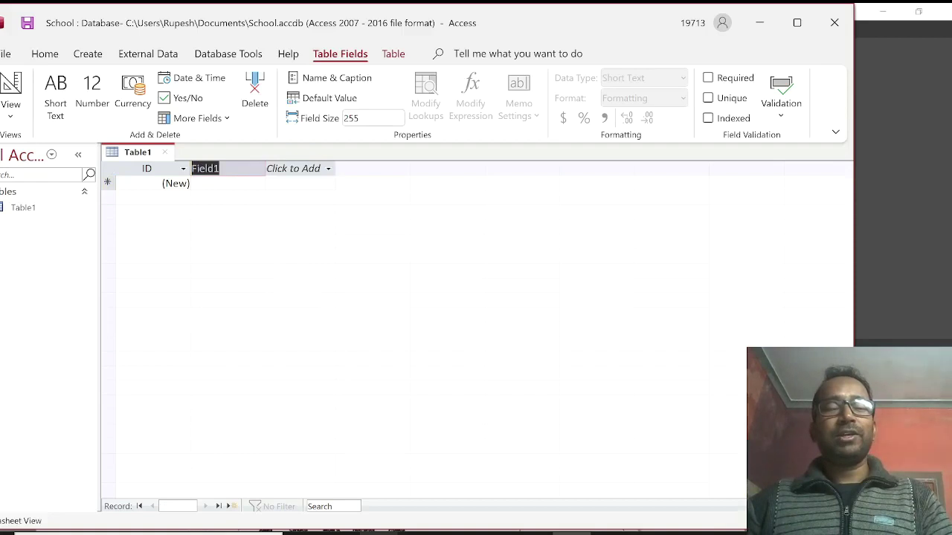
type("Name")
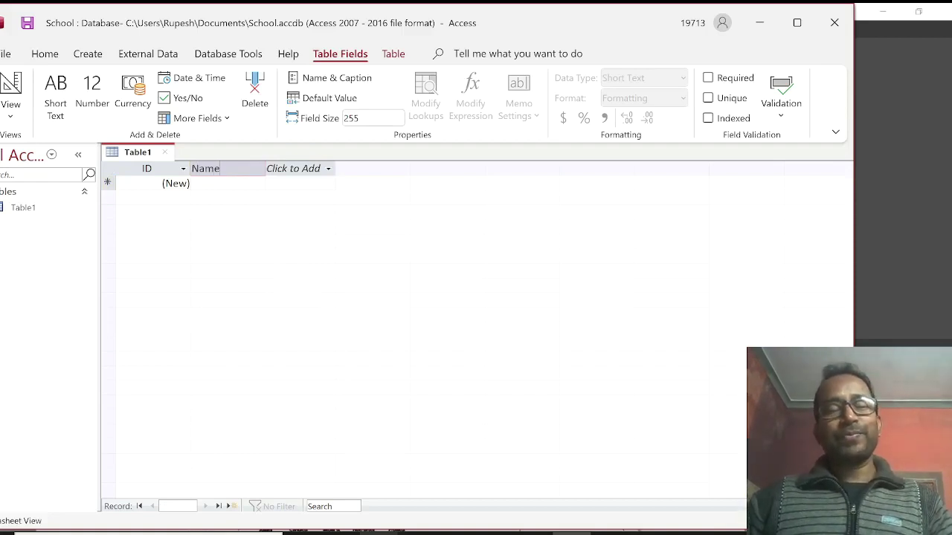
left_click(295, 170)
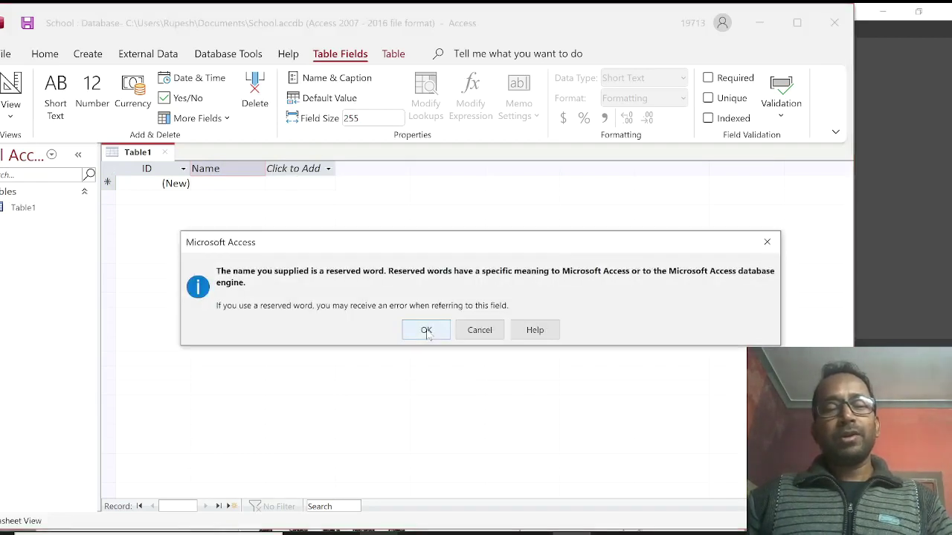
left_click(426, 332)
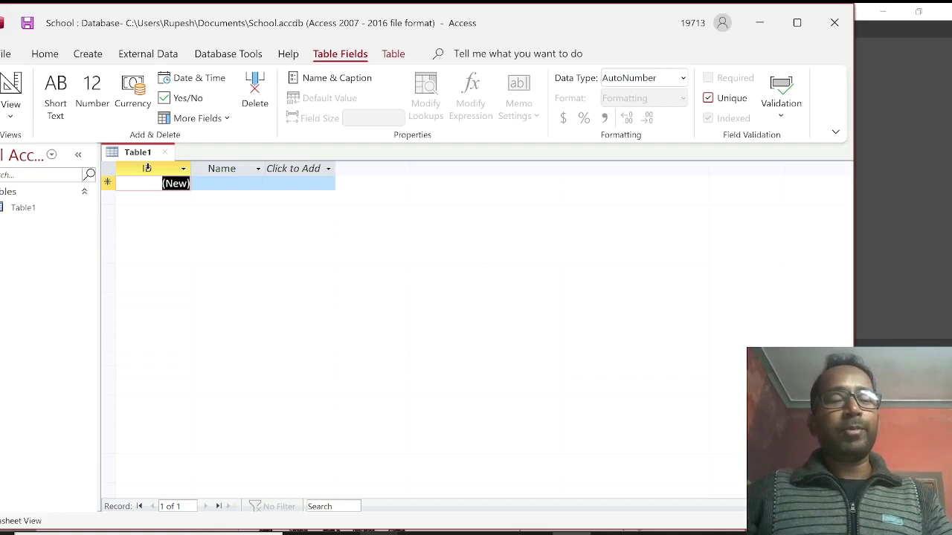
Rename the table's ID field to Roll No through its field properties.
double_click(147, 168)
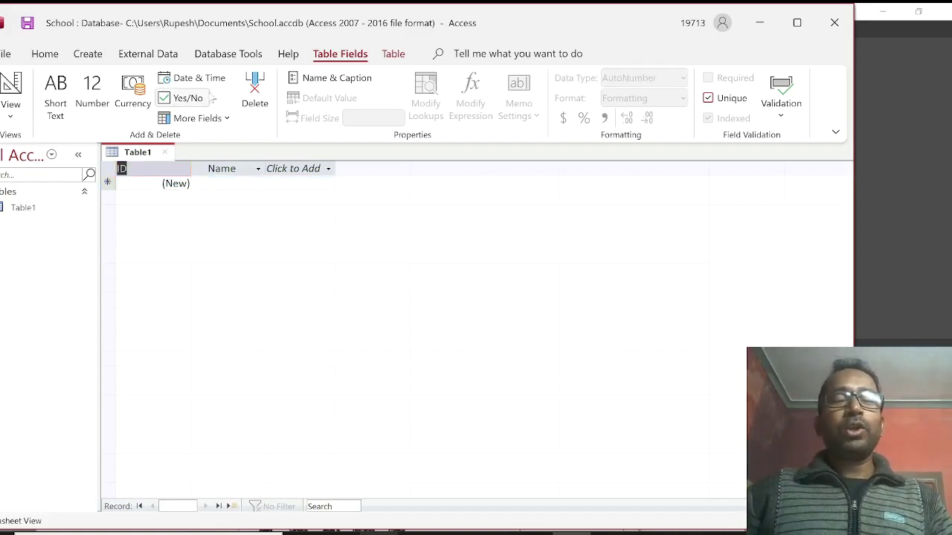
left_click(333, 82)
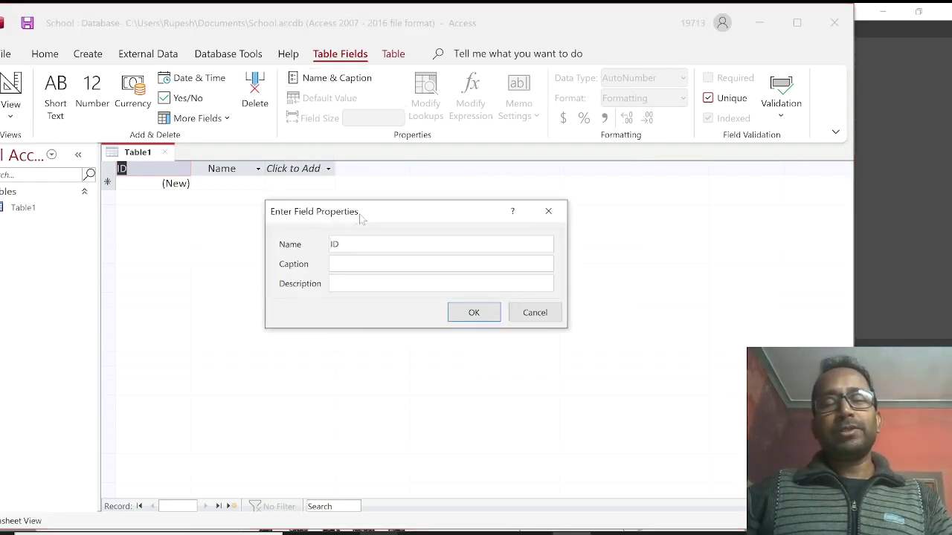
left_click_drag(359, 216, 385, 243)
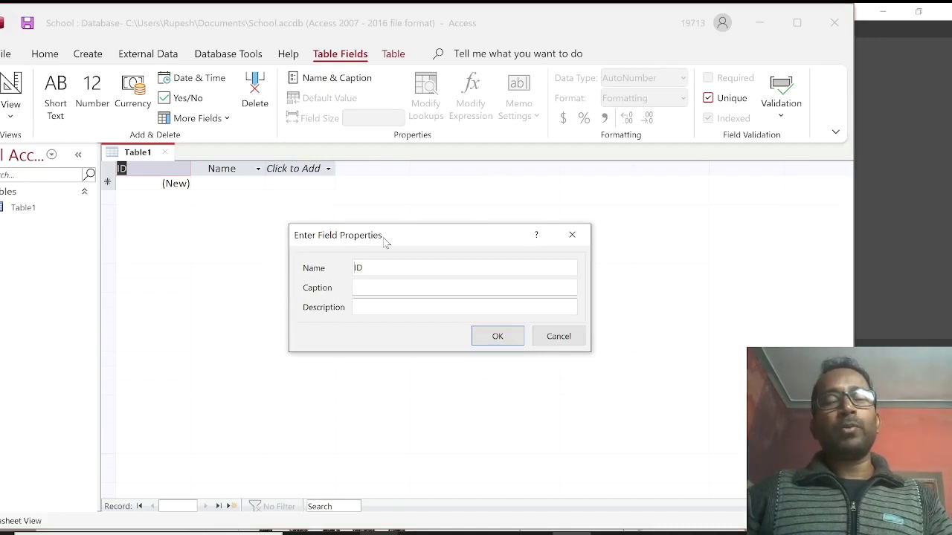
double_click(358, 269)
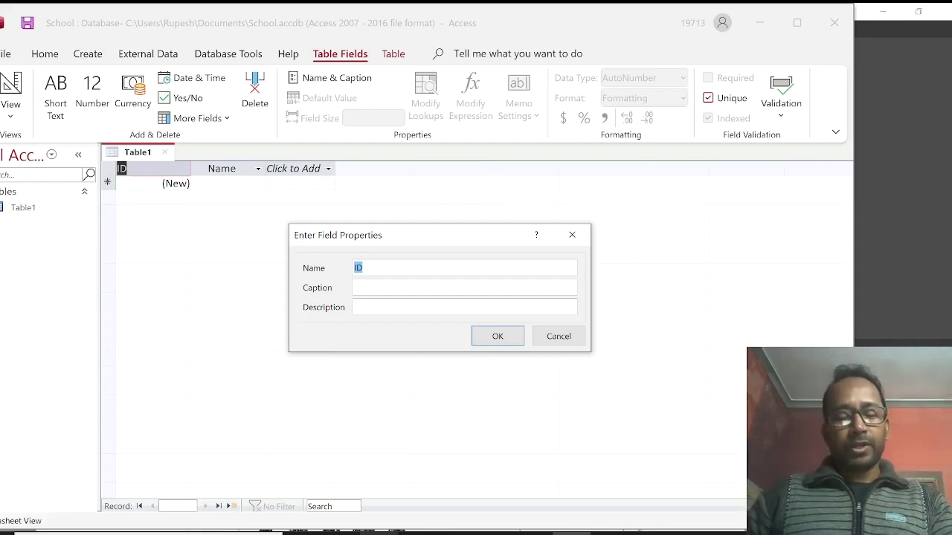
type("Roll")
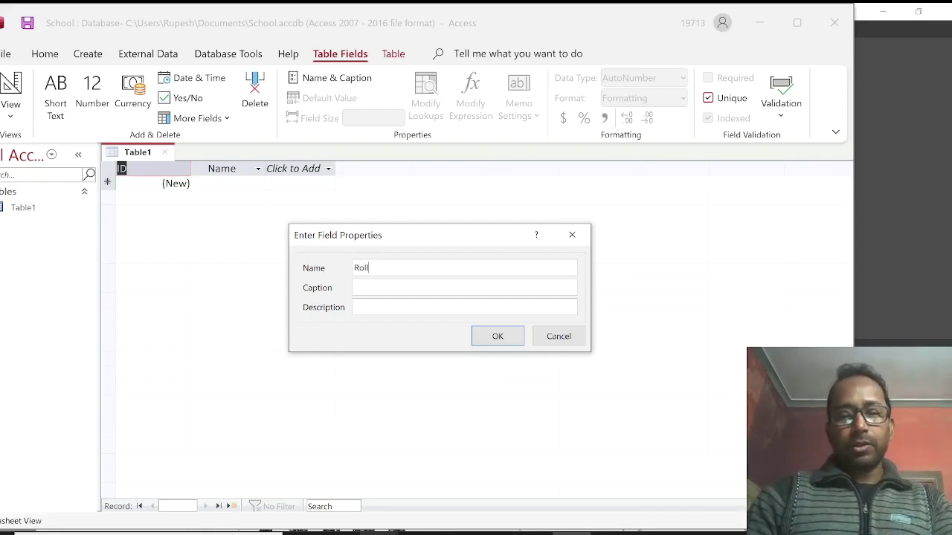
type(" No")
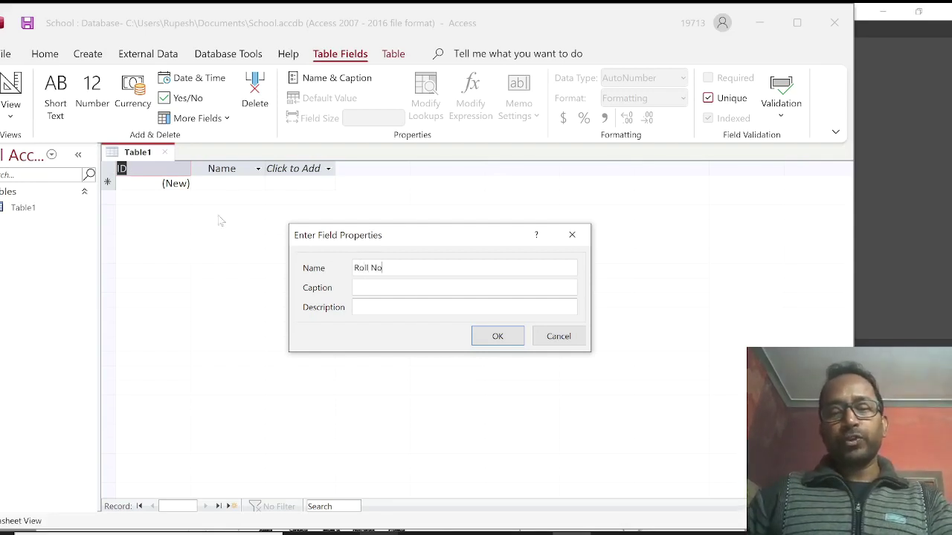
left_click(494, 336)
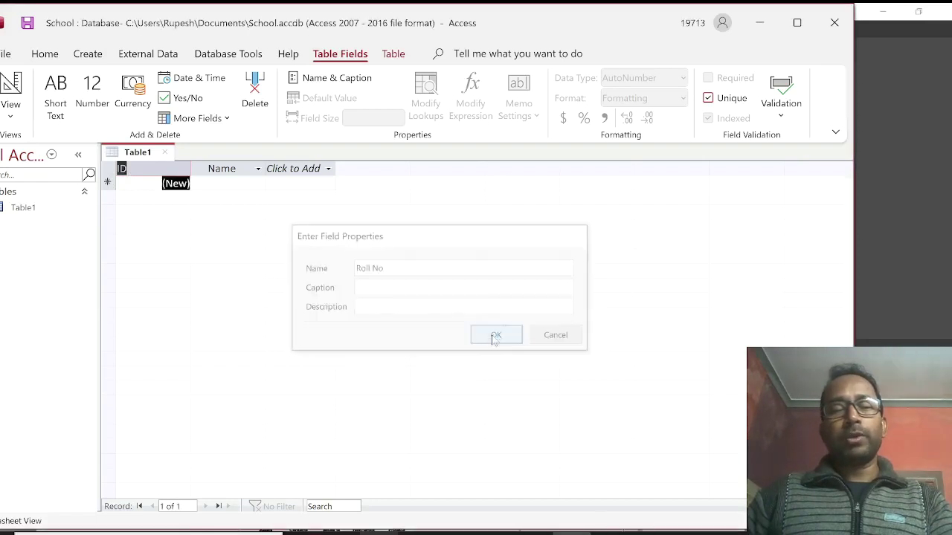
Add a Number field called Class after the Name field.
left_click(303, 173)
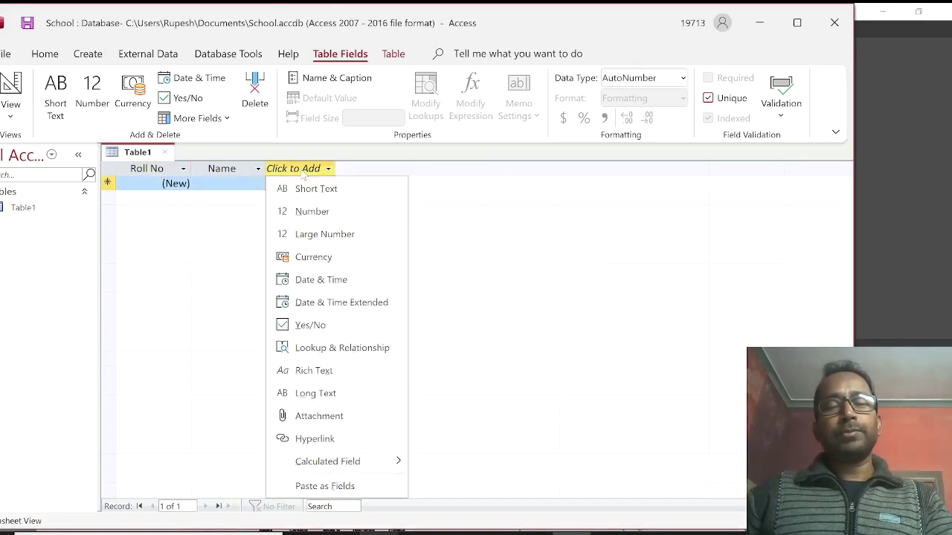
left_click(317, 216)
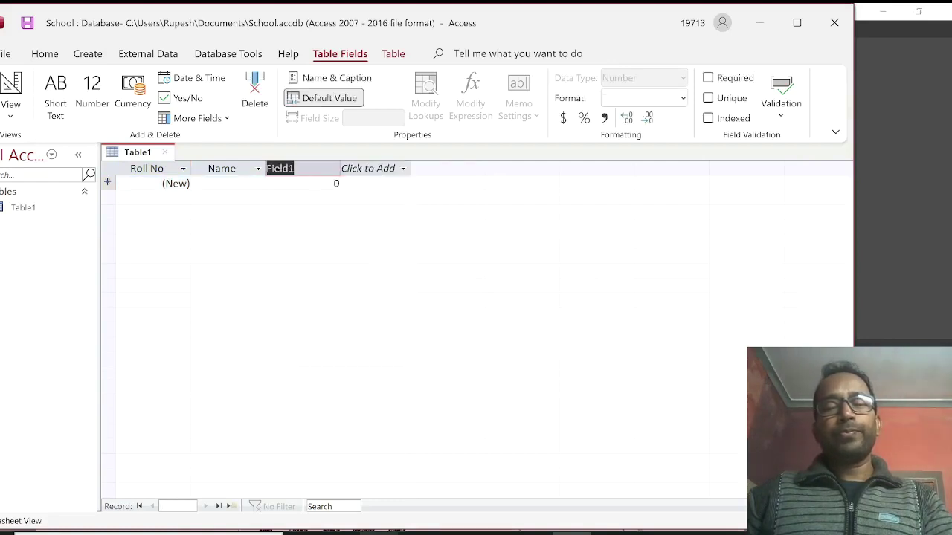
type("Class")
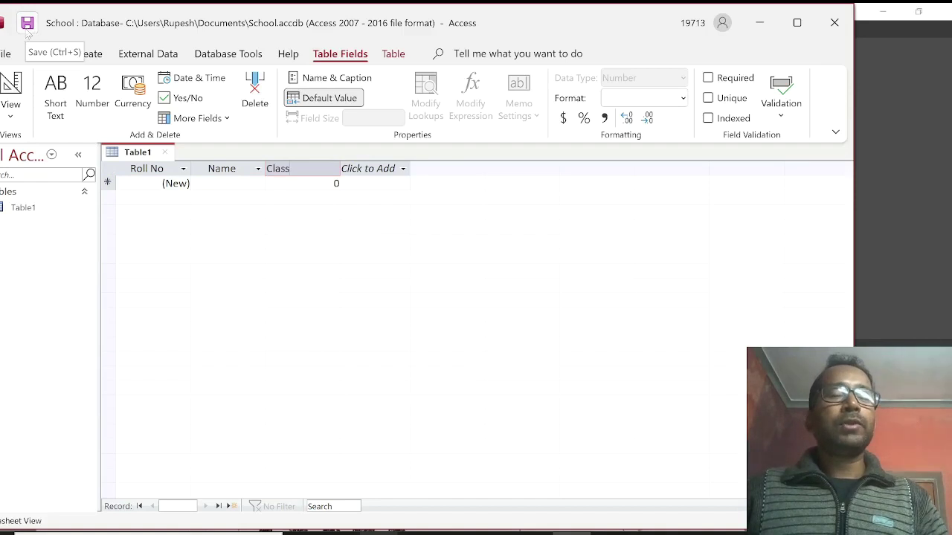
Save the table under the name Student and widen the object list a little more.
left_click(4, 55)
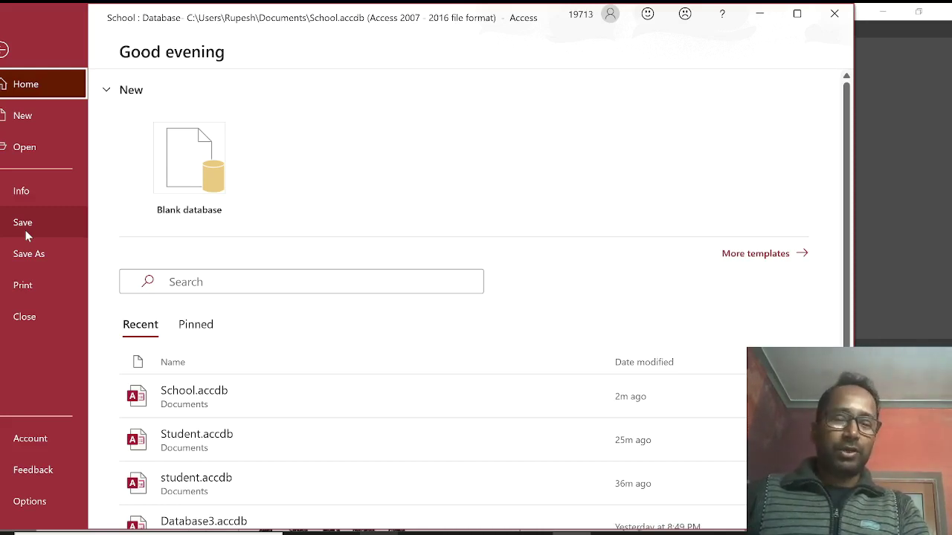
left_click(25, 227)
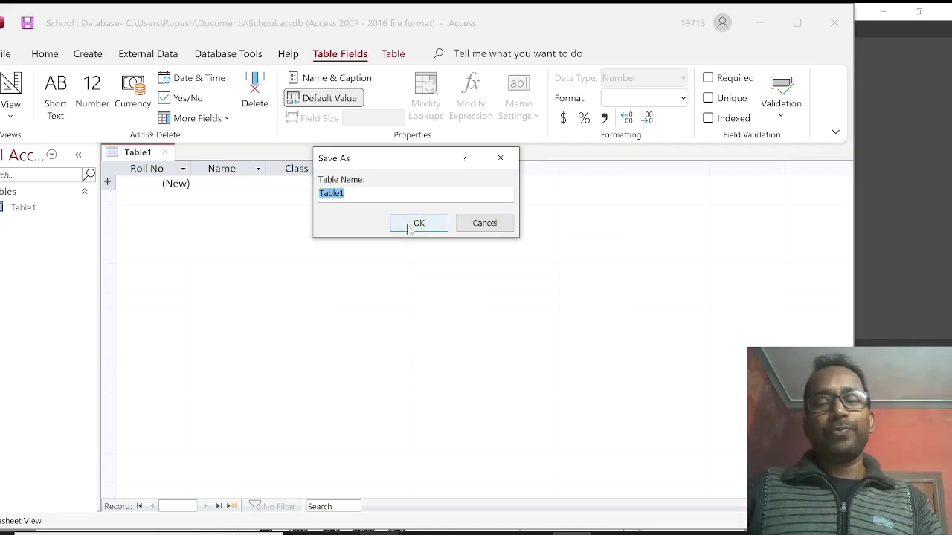
type("Student")
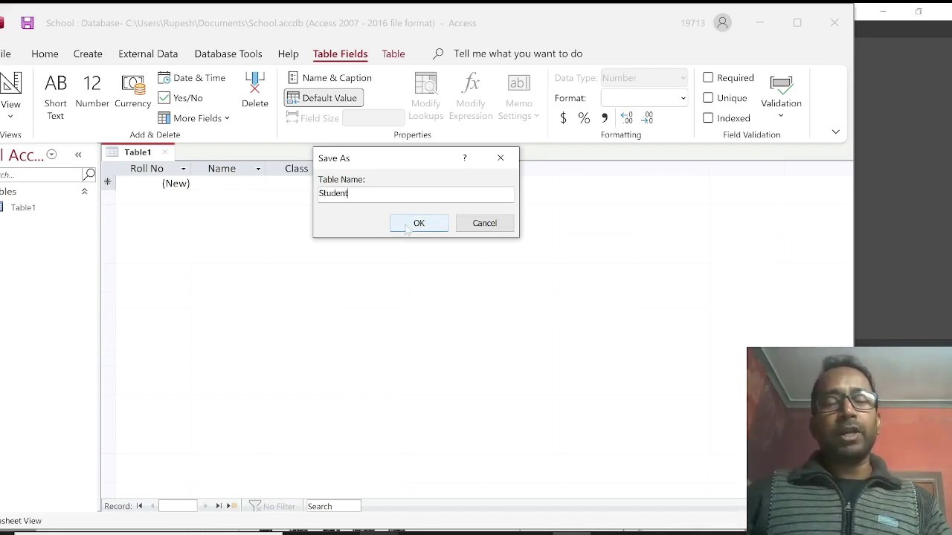
left_click(431, 232)
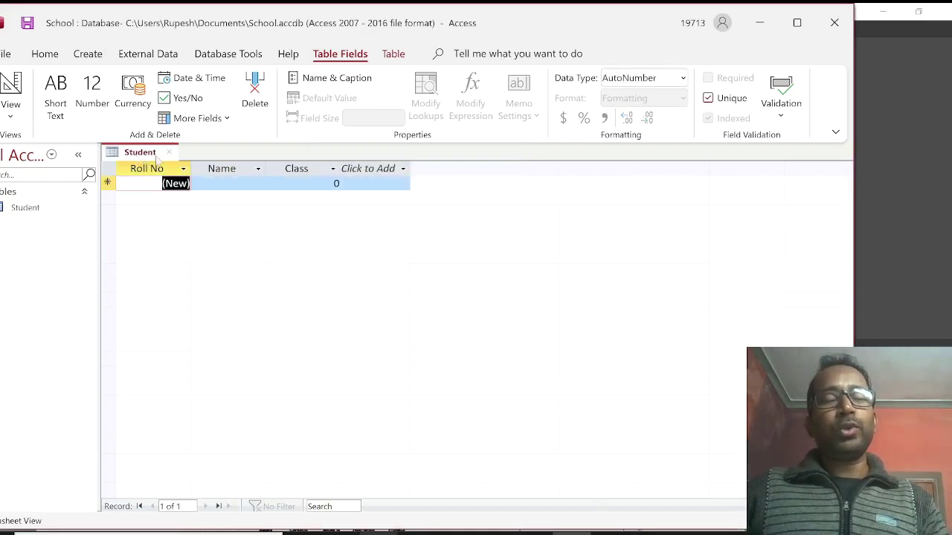
left_click_drag(100, 217, 126, 219)
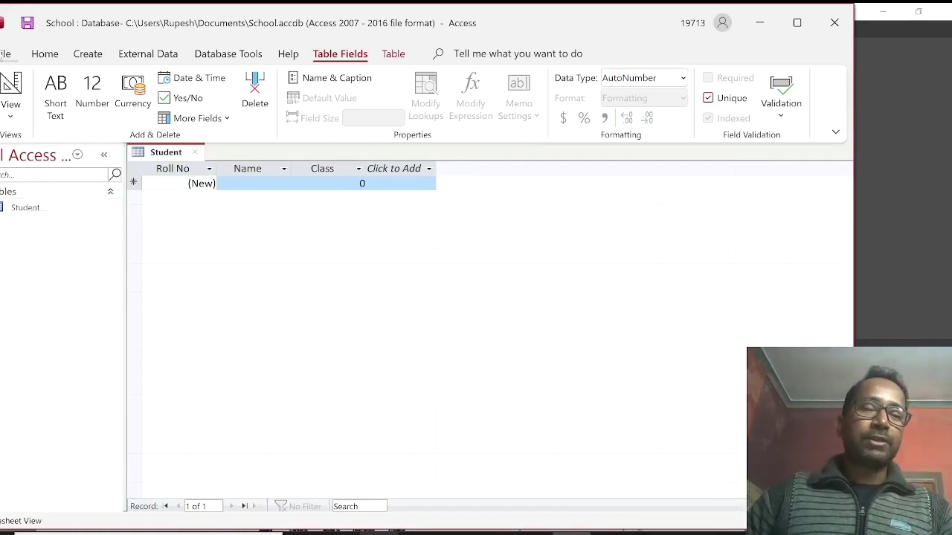
Switch to 1.pdf in Acrobat Reader, read the section on saving a database, and compare it with the Save Database As options in Access.
key("alt+Tab")
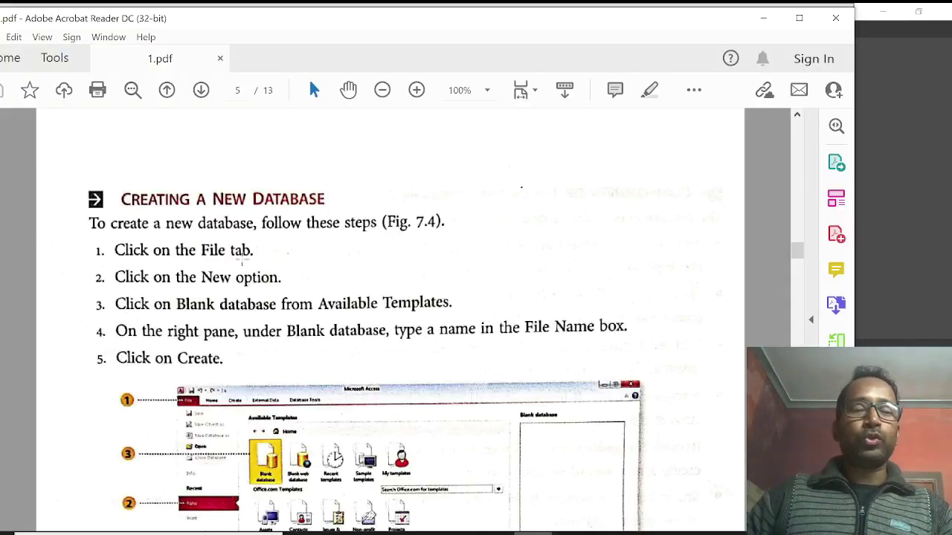
scroll(369, 338, "down", 10)
scroll(369, 339, "down", 5)
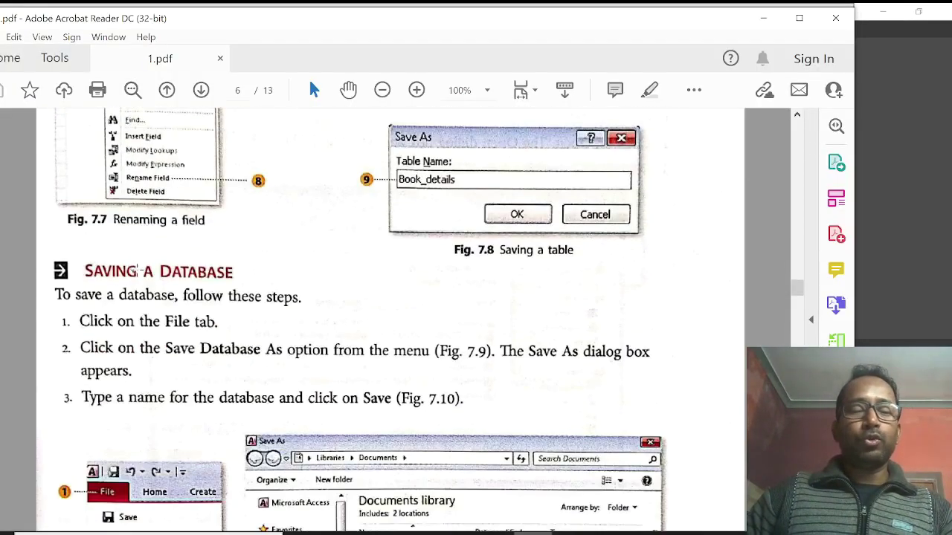
scroll(376, 380, "down", 1)
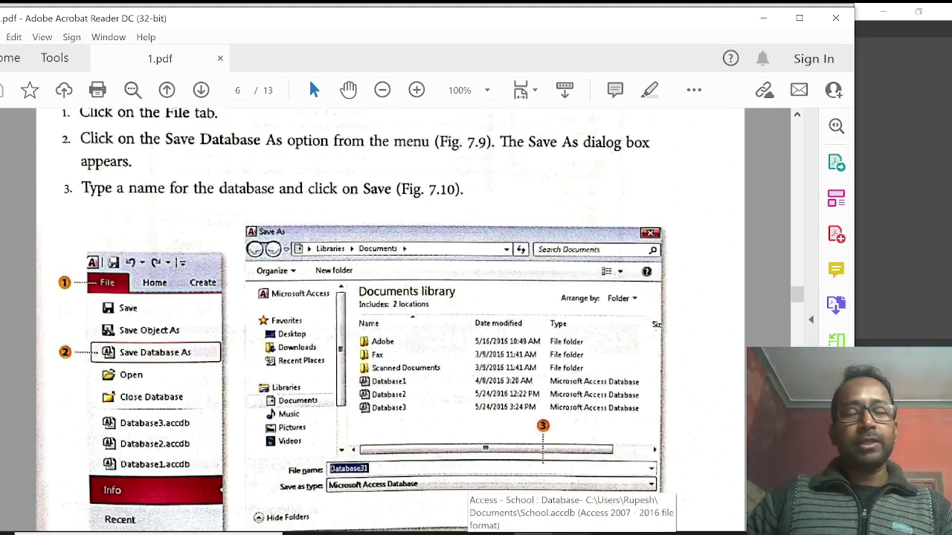
left_click(572, 533)
left_click(3, 58)
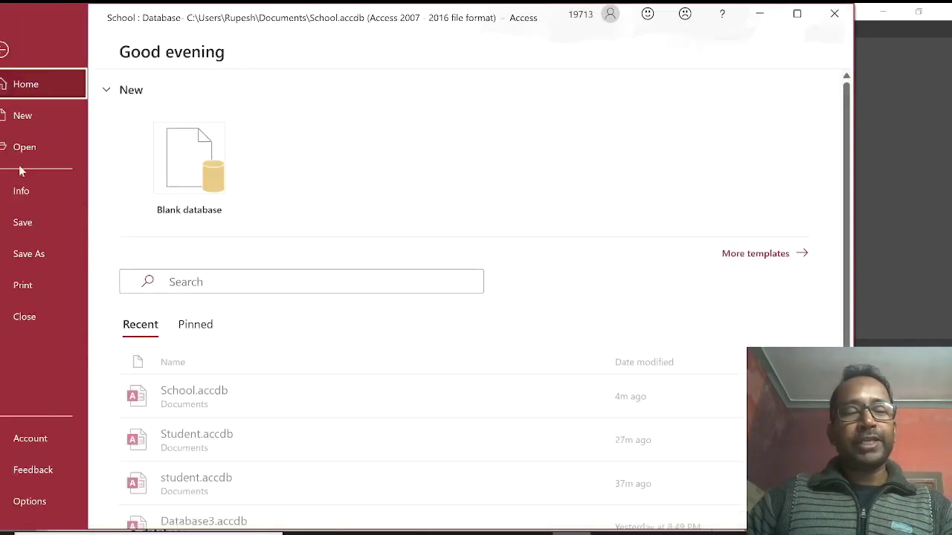
left_click(29, 253)
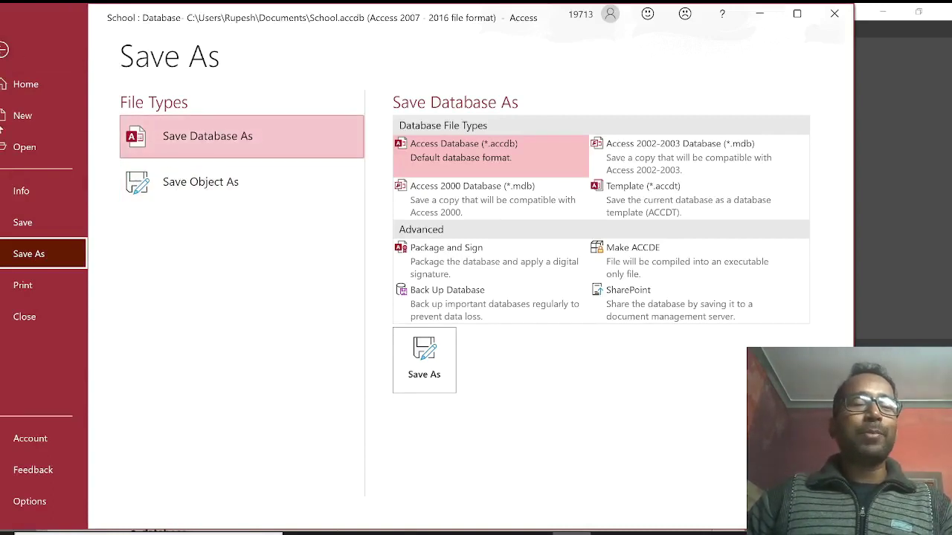
left_click(4, 50)
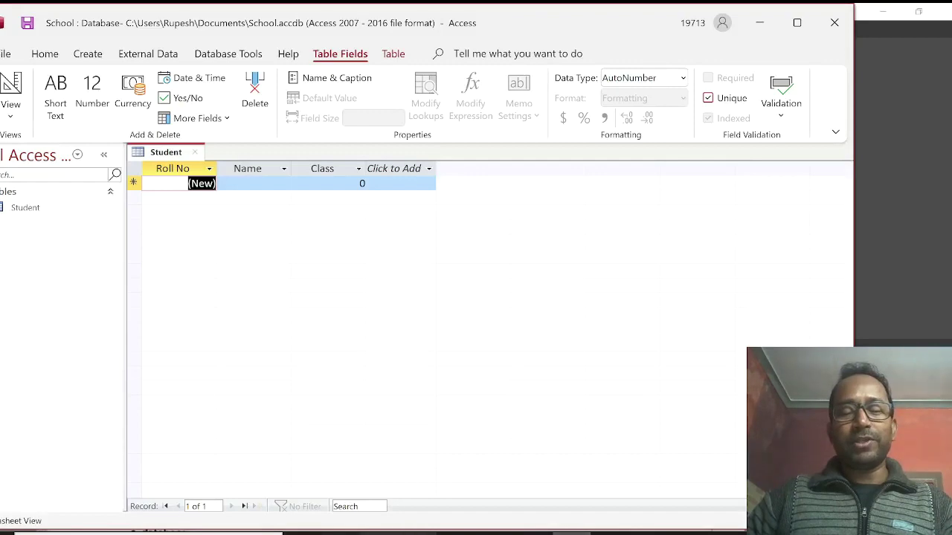
left_click(439, 534)
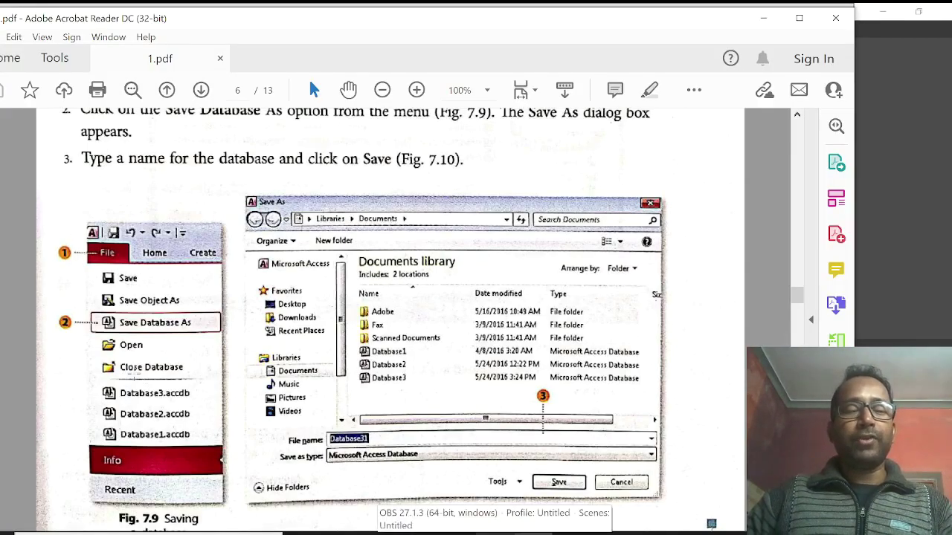
Read the section on opening an existing database in 1.pdf and compare it with the Open options in Access.
scroll(516, 270, "down", 10)
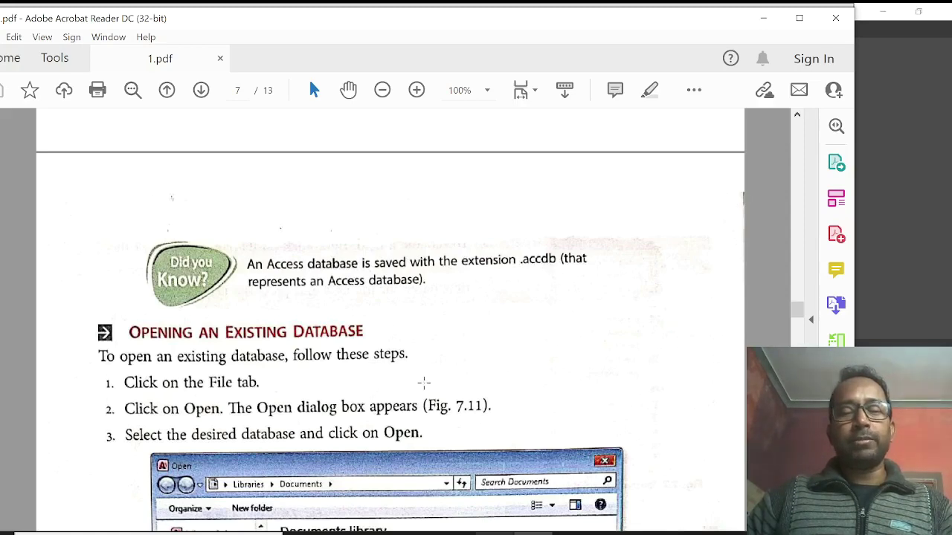
scroll(424, 382, "down", 5)
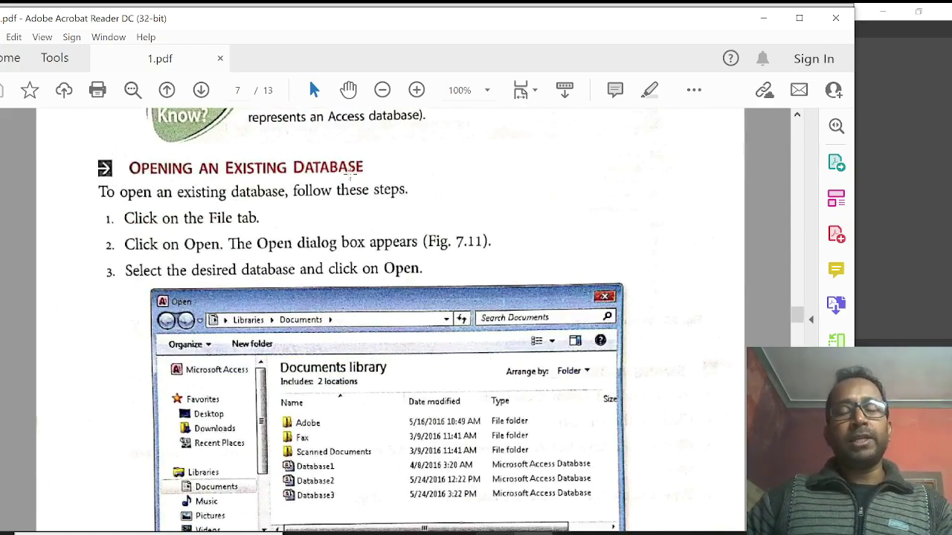
left_click(571, 534)
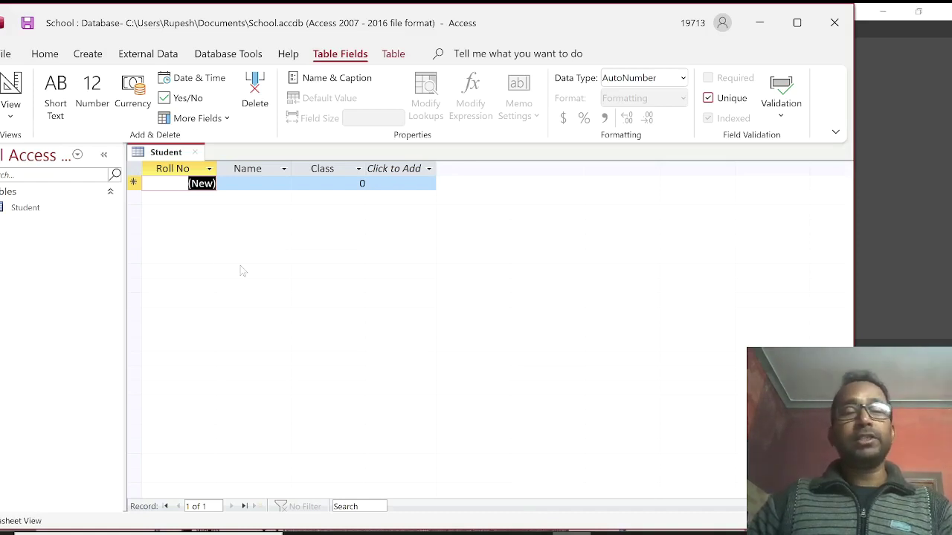
left_click(5, 57)
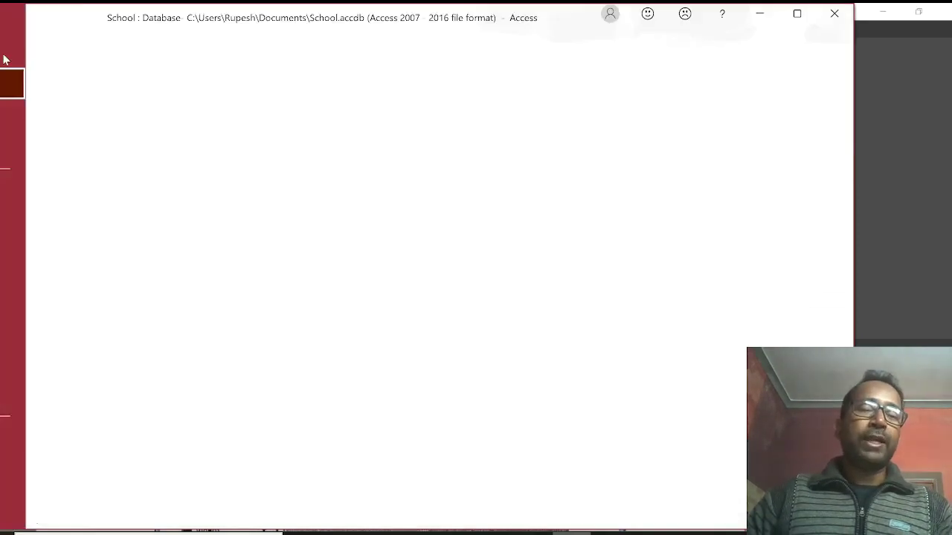
left_click(25, 148)
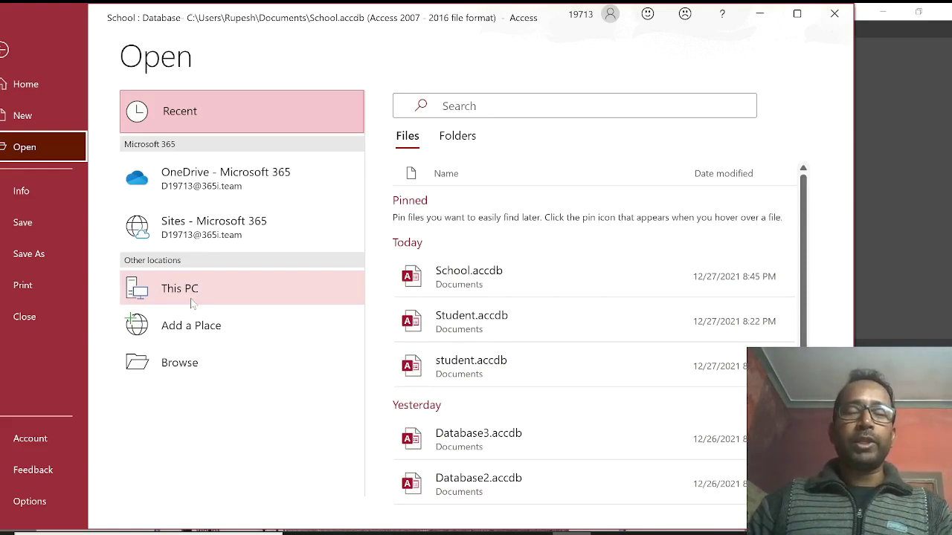
left_click(2, 50)
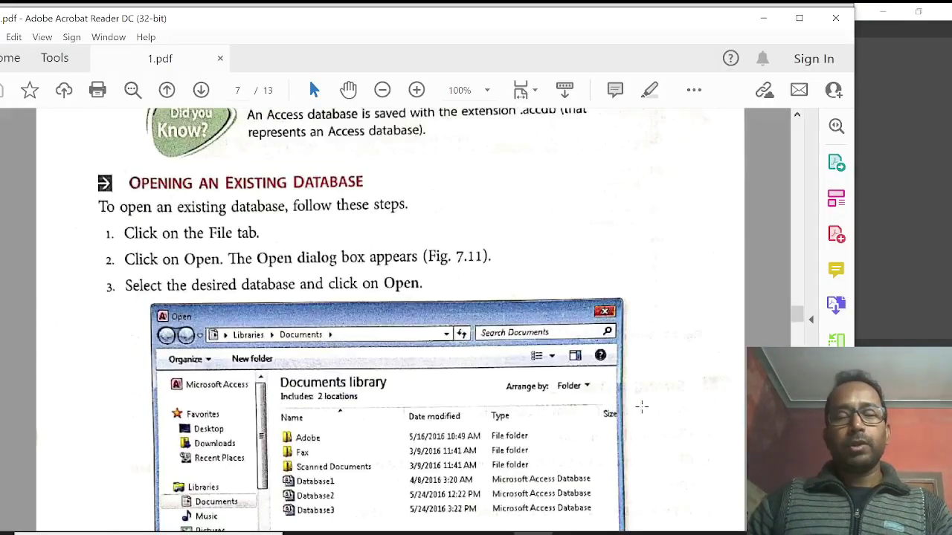
Read on in 1.pdf through the Check your progress and Practice Time exercises to the Views of a Table section.
scroll(642, 406, "down", 10)
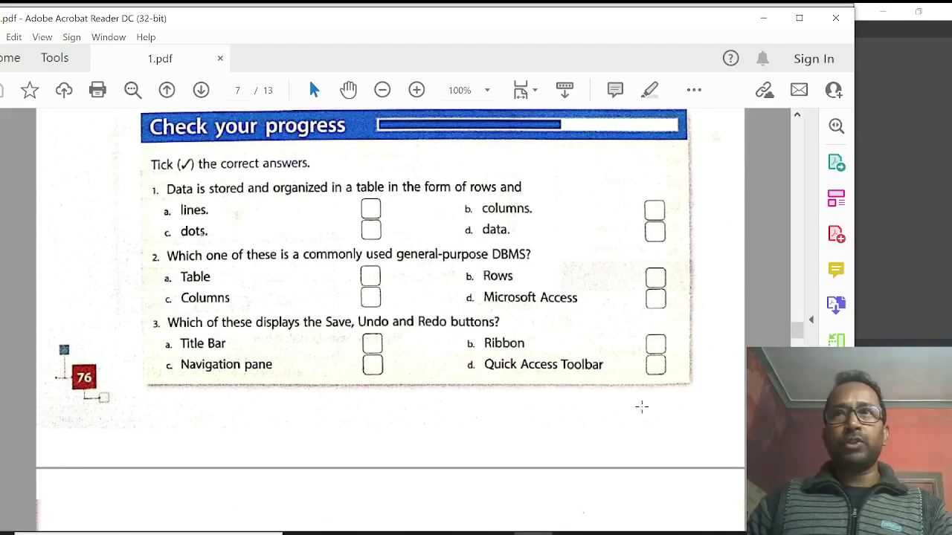
scroll(641, 407, "down", 10)
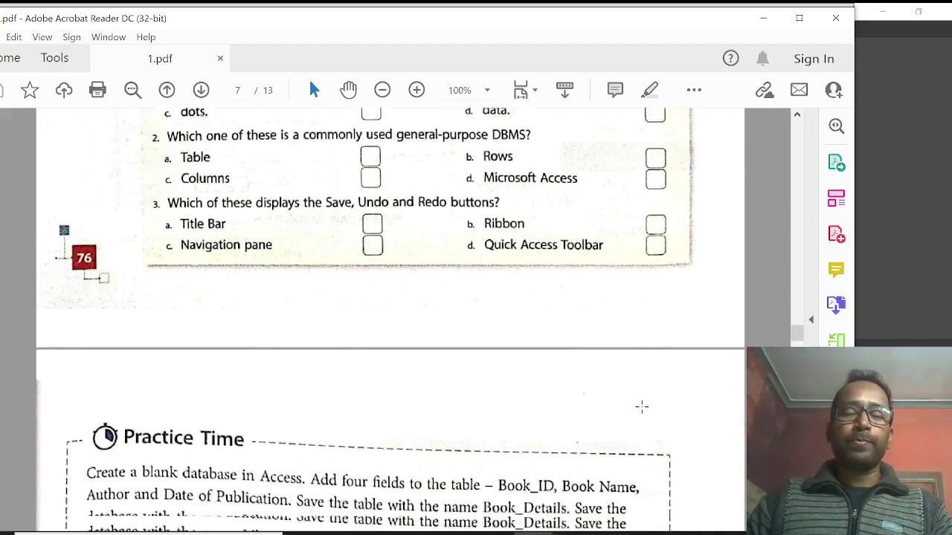
scroll(642, 407, "down", 2)
scroll(642, 407, "up", 4)
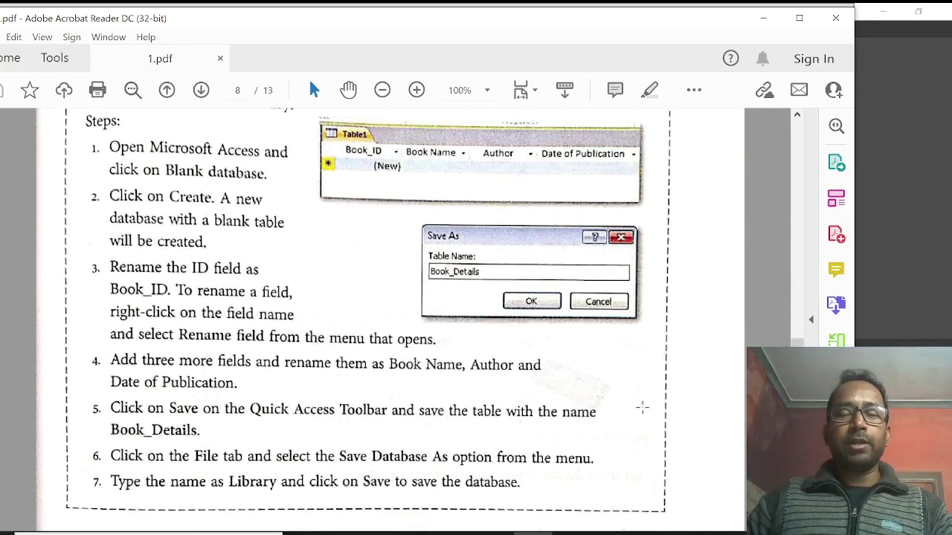
scroll(644, 408, "down", 10)
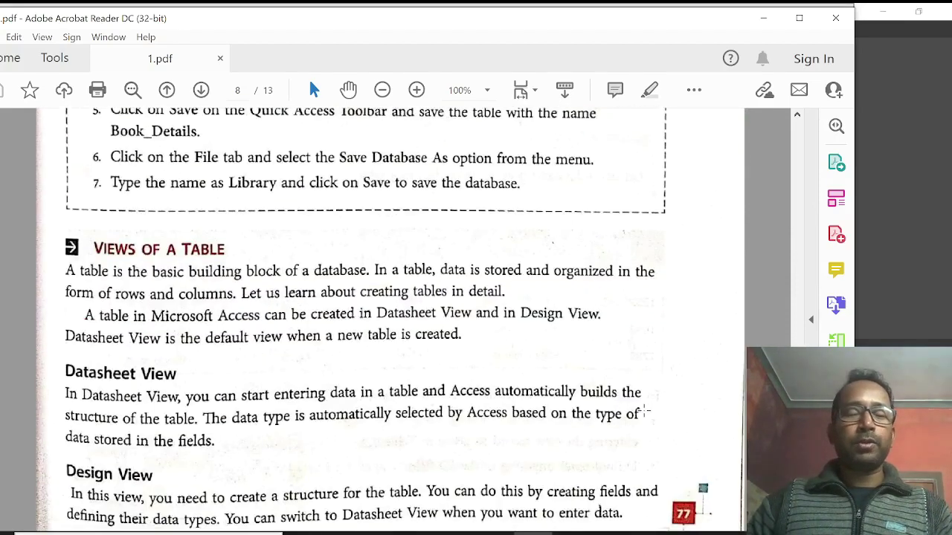
scroll(644, 407, "down", 2)
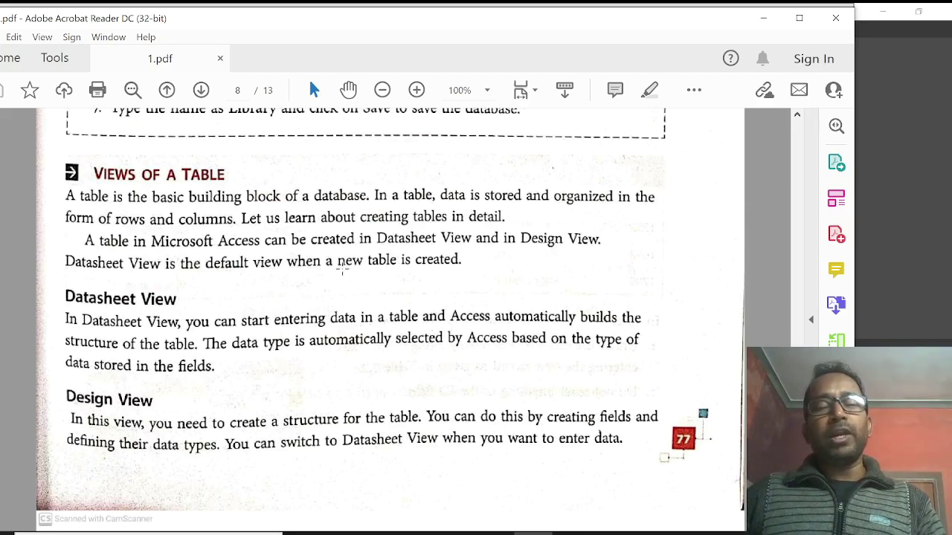
Examine the Table Design command in Access and return to 1.pdf to read the section on creating a table in Datasheet View.
left_click(572, 533)
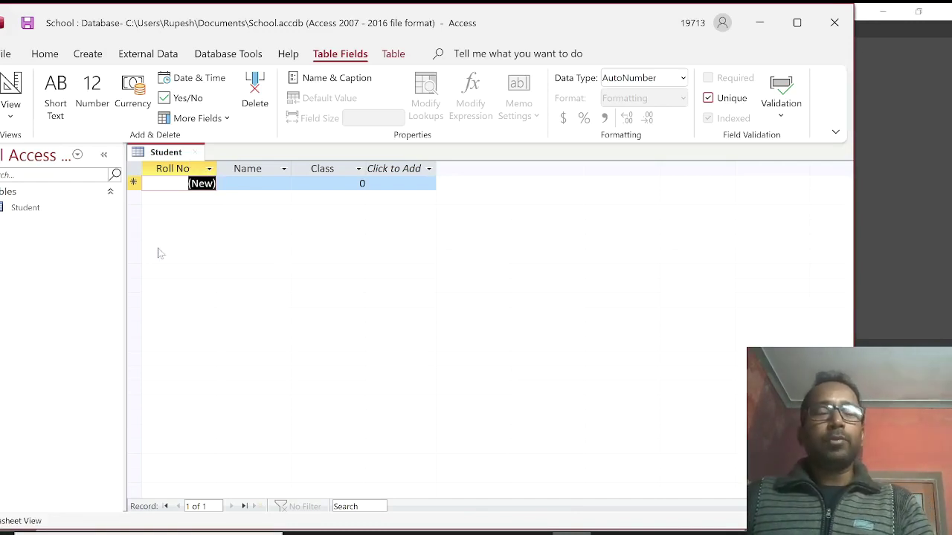
left_click(88, 53)
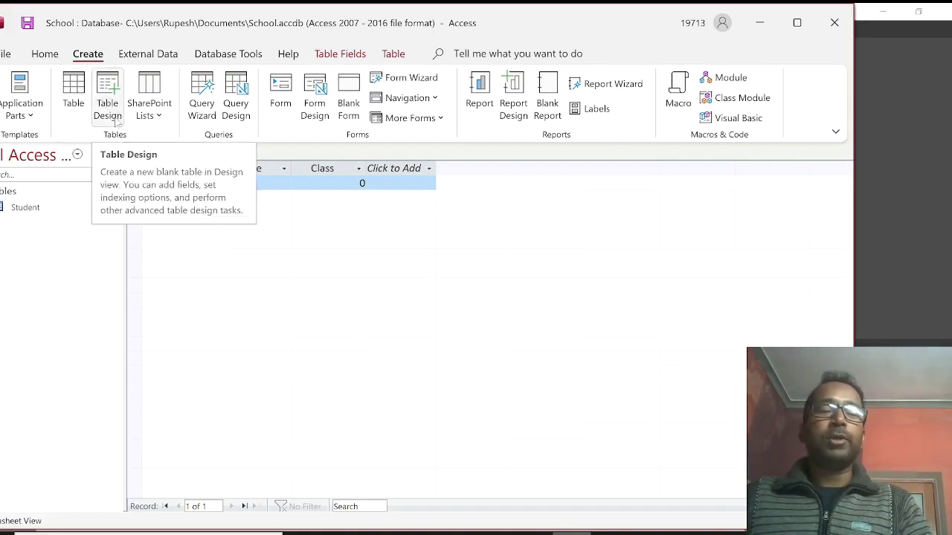
key("alt+Tab")
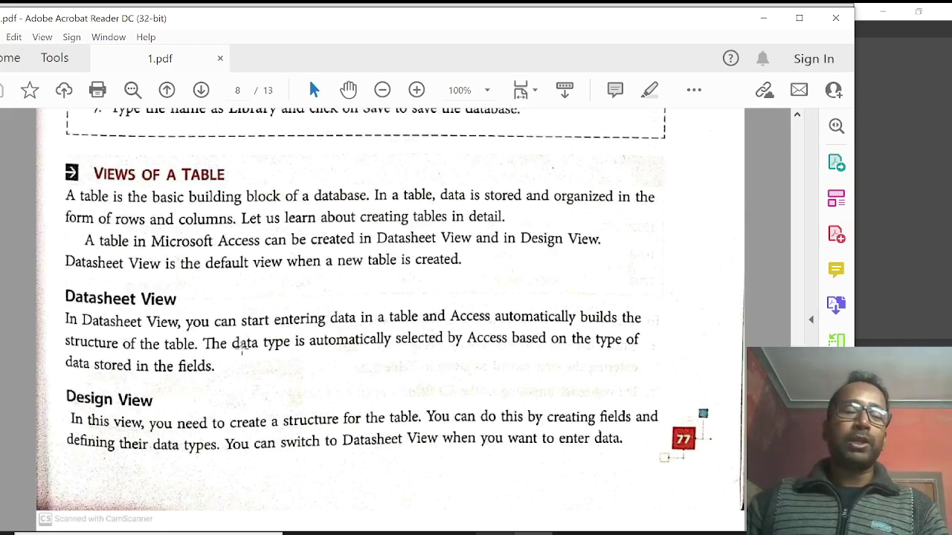
scroll(337, 405, "down", 3)
scroll(336, 405, "down", 10)
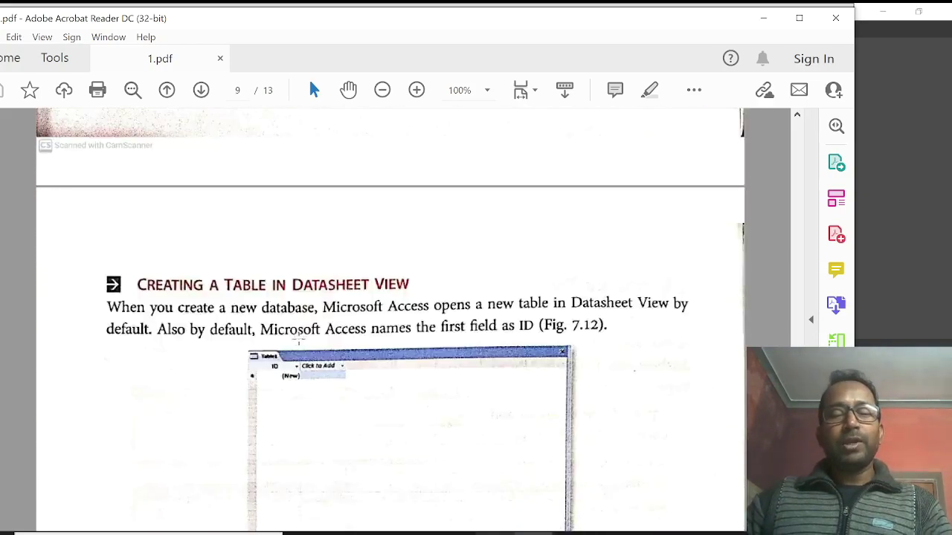
scroll(448, 427, "down", 4)
Switch to Access and create a new blank table in Datasheet View.
key("alt+Tab")
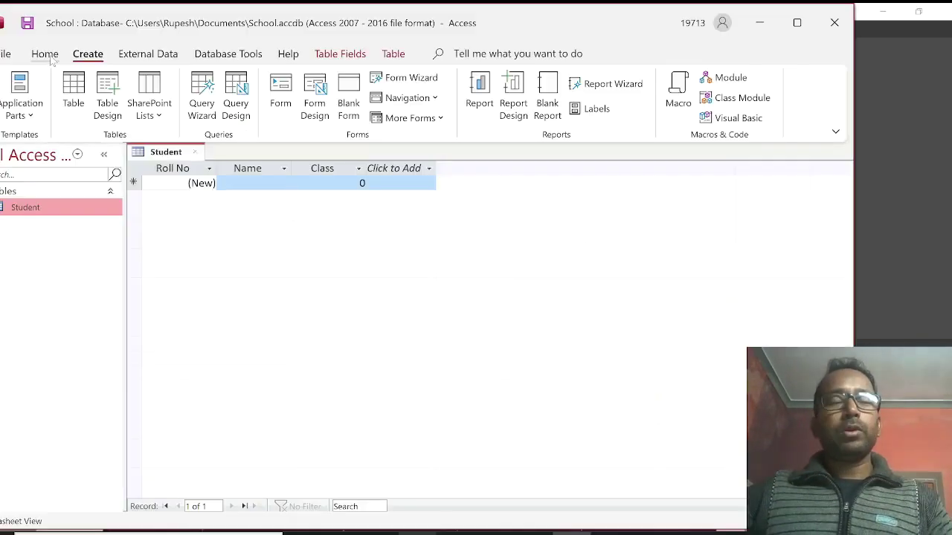
left_click(47, 58)
left_click(88, 54)
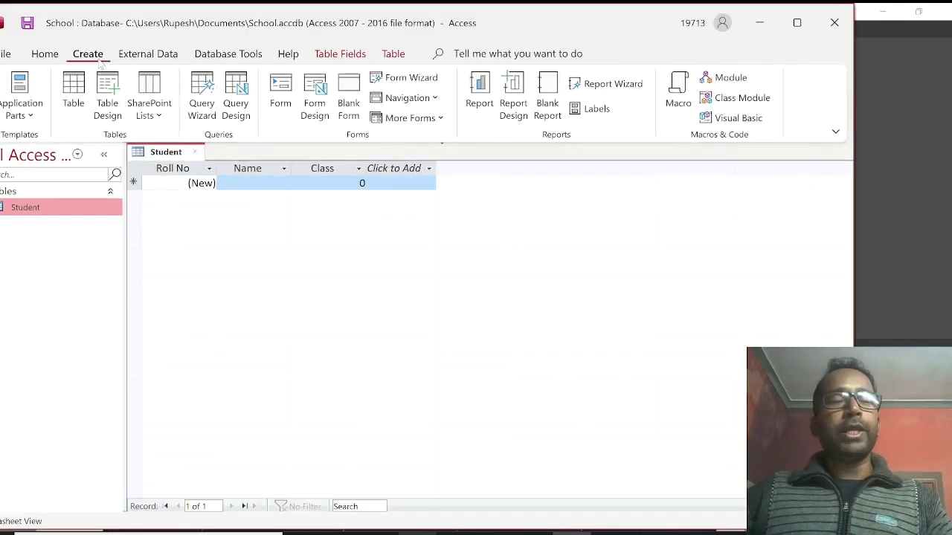
left_click(74, 96)
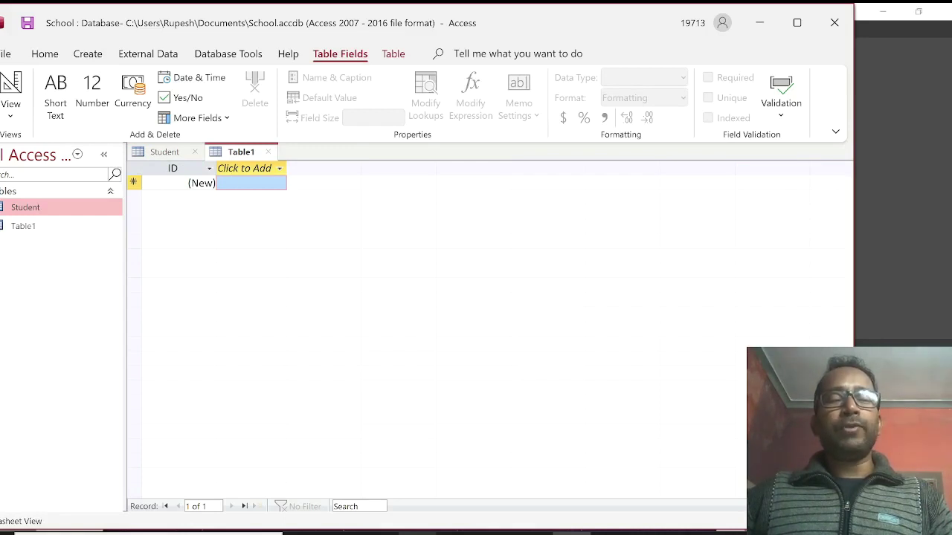
Fill the new table's first record with sdfsfs, 34 and f in three new fields after ID.
type("sdfsfs")
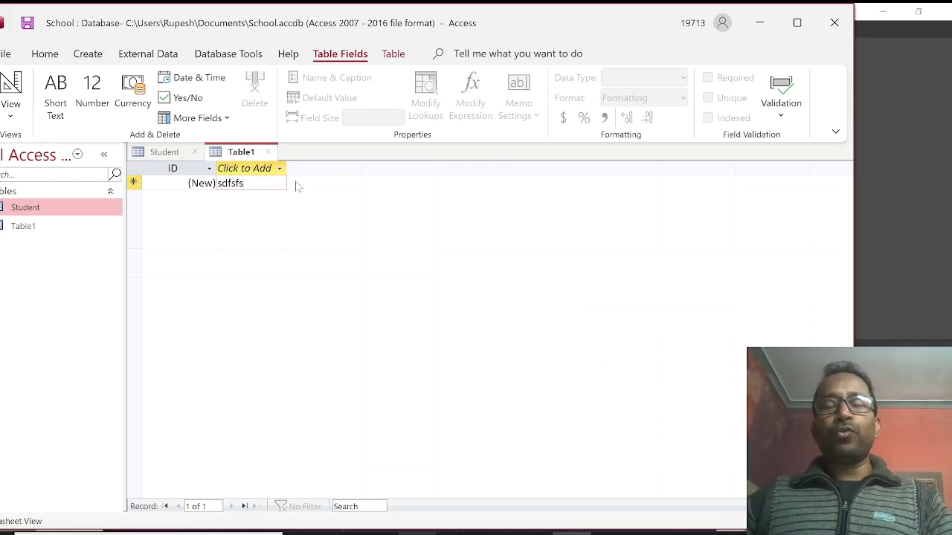
key("Return")
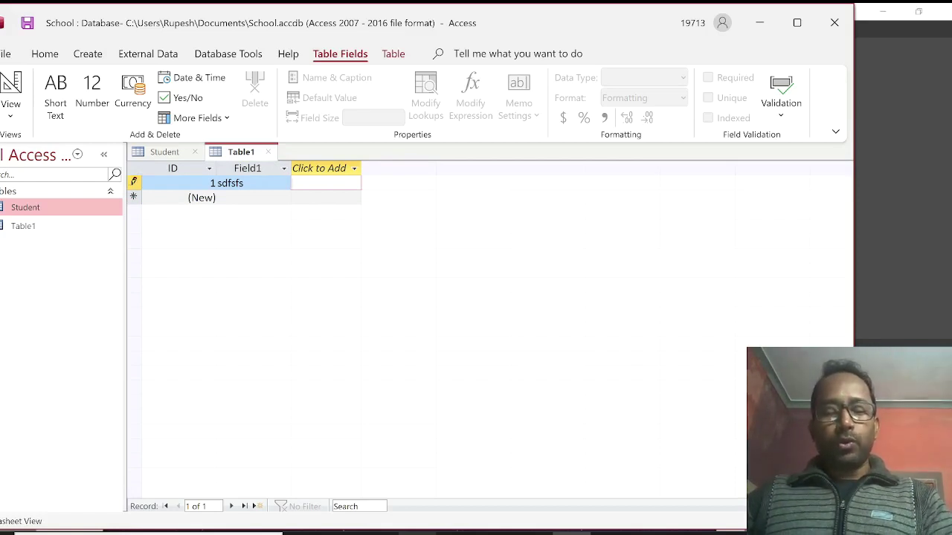
type("34")
key("Return")
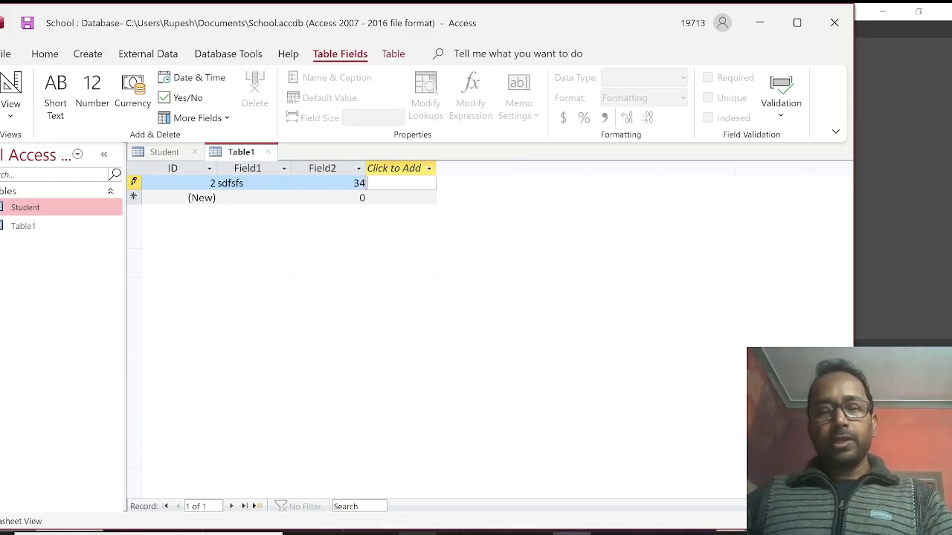
type("f")
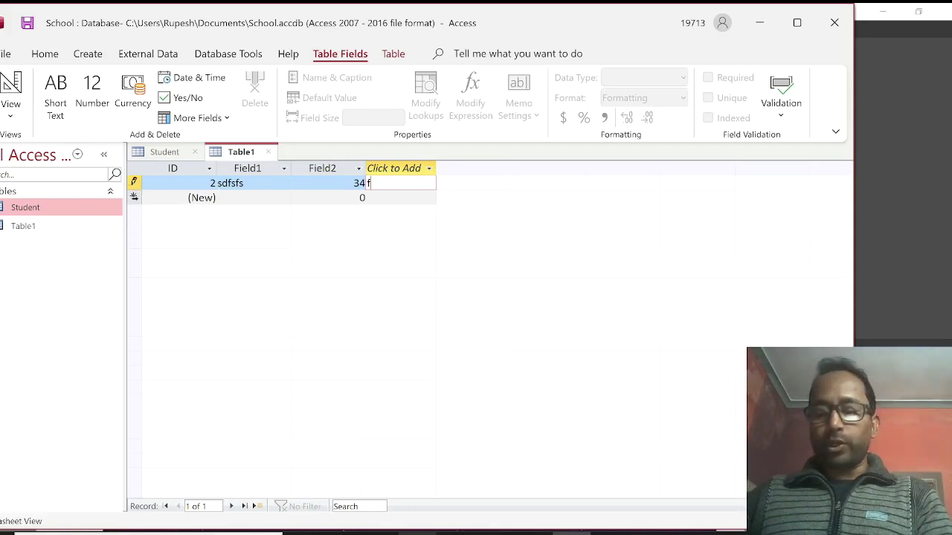
left_click(134, 197)
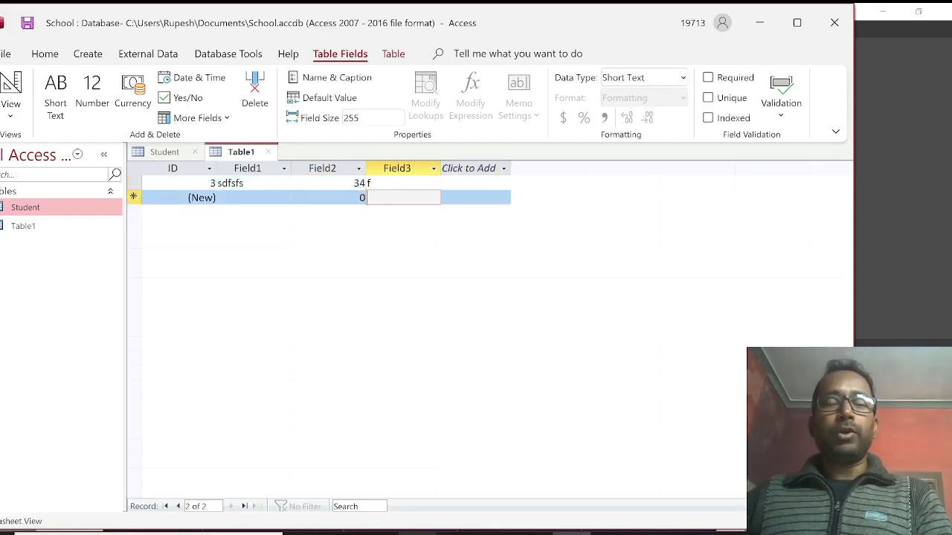
Add a second record with rewrwr in Field1, 60 in Field2 and j in Field3.
left_click(253, 198)
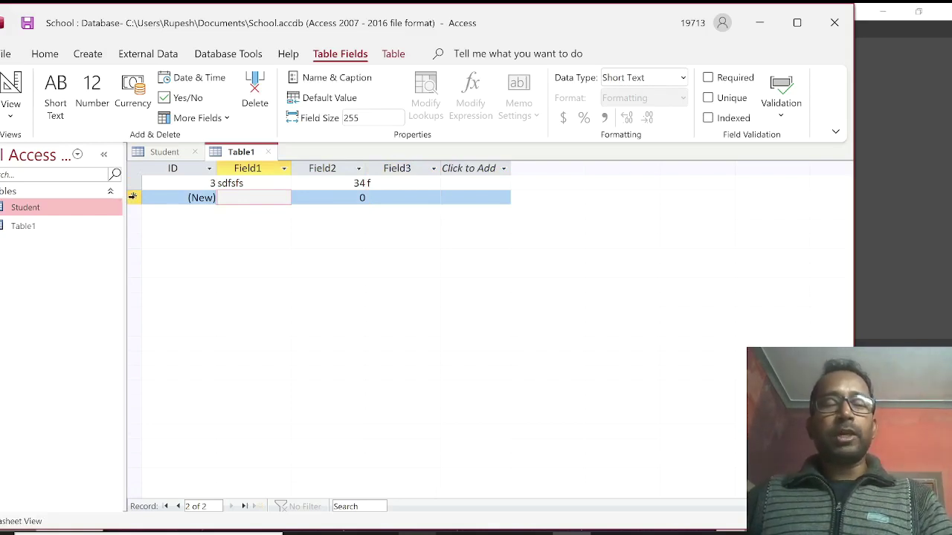
type("rewrwr")
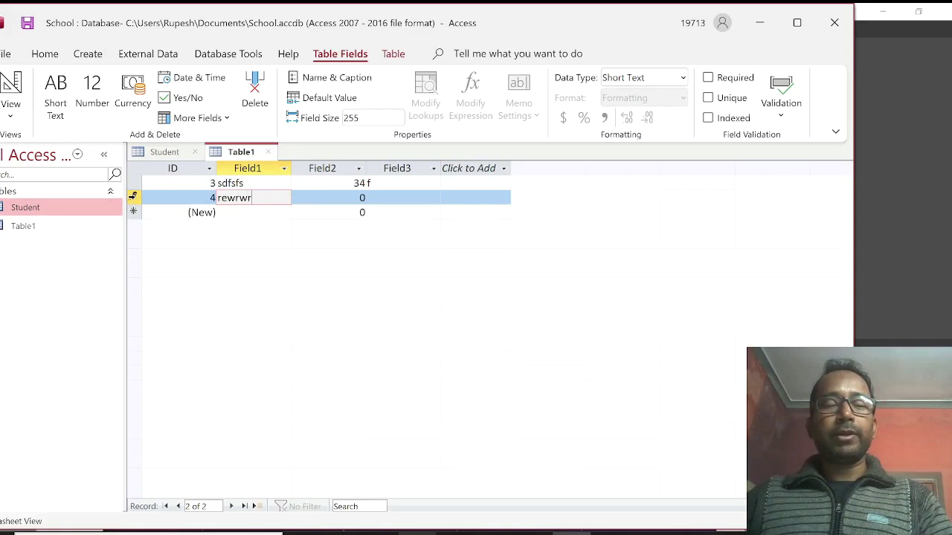
key("Tab")
type("60")
key("Tab")
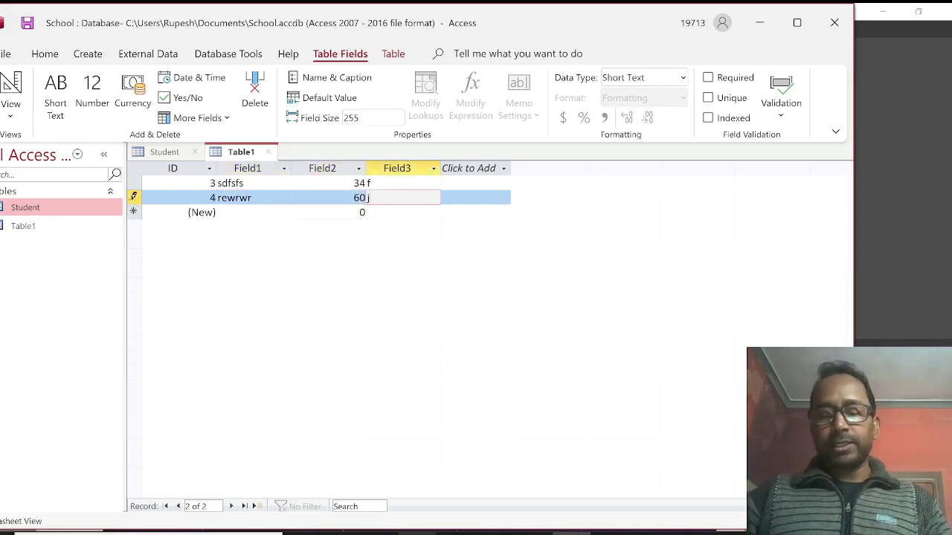
left_click(403, 213)
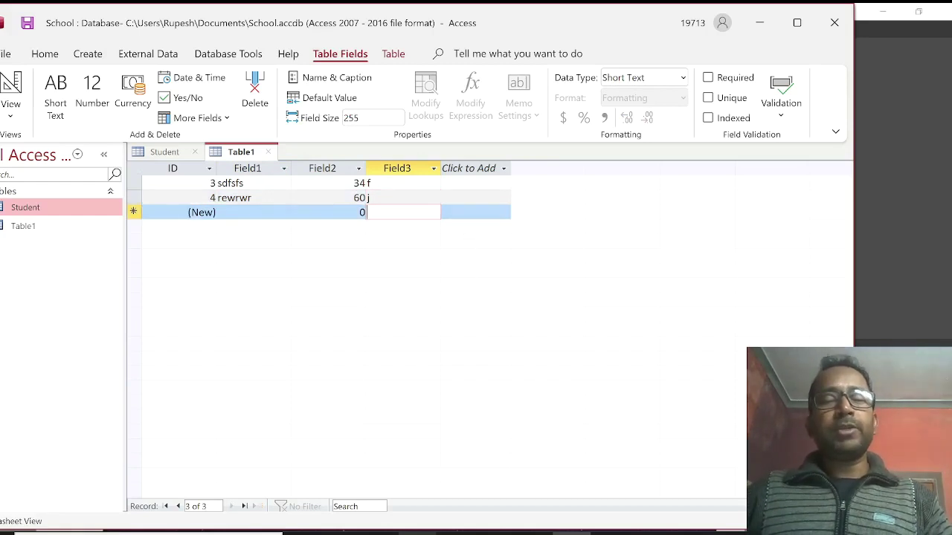
Save the new table under the name Marks.
left_click(27, 23)
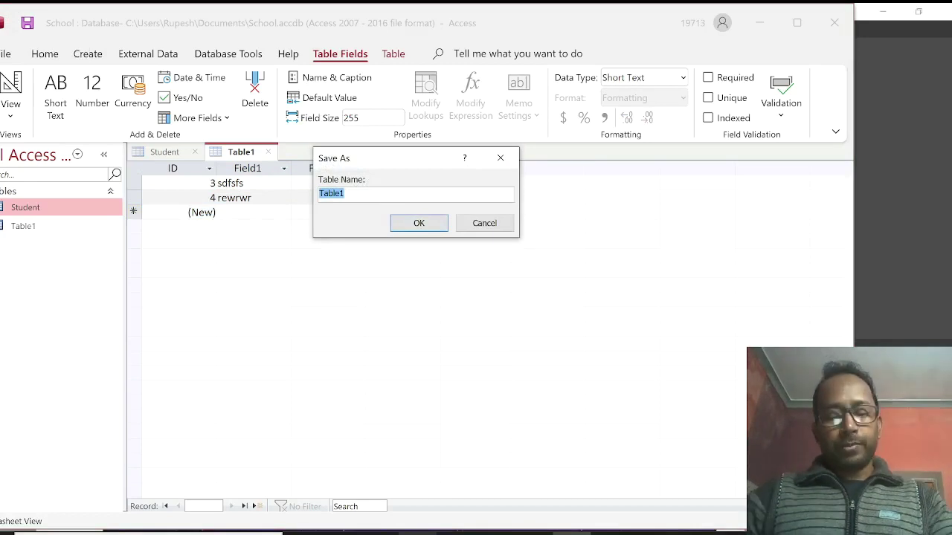
type("Marks")
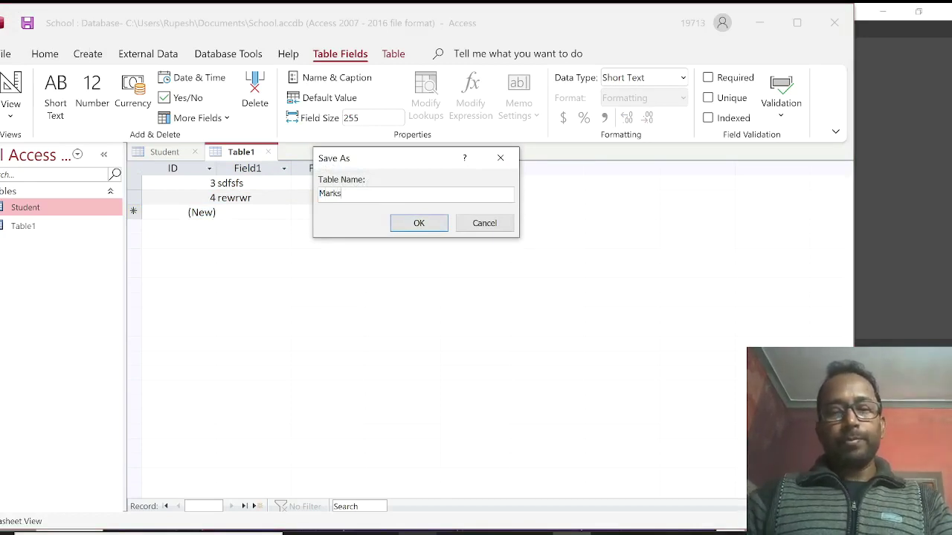
left_click(419, 224)
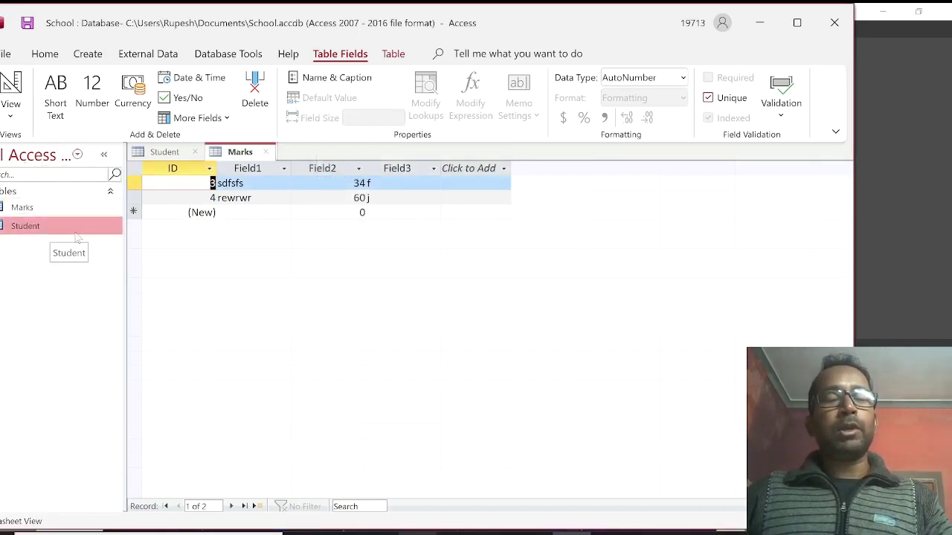
Close the Marks table and delete it from the School database.
left_click(36, 227)
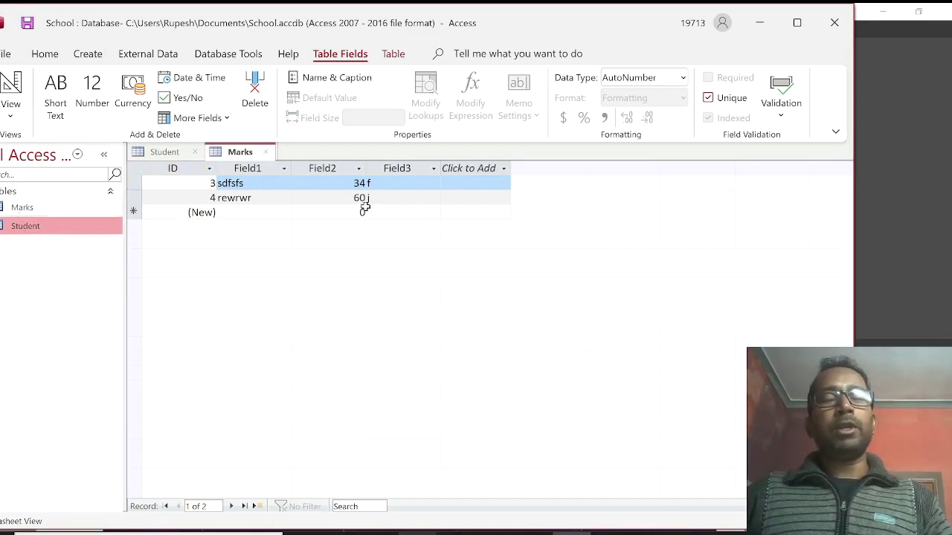
left_click(267, 152)
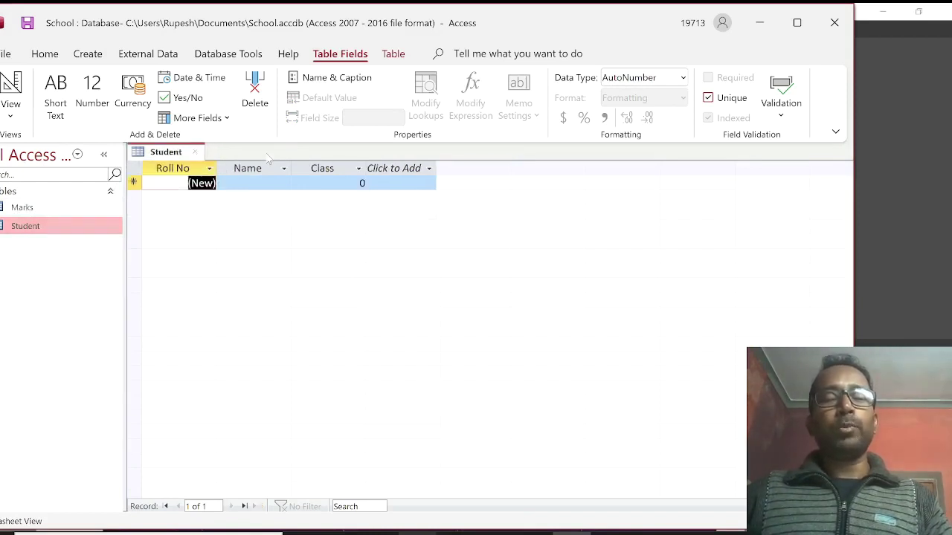
right_click(32, 211)
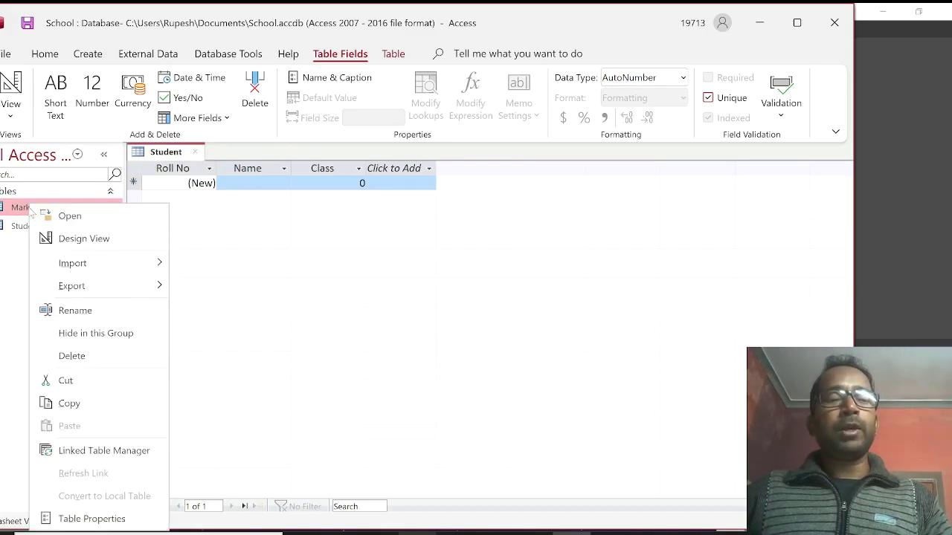
left_click(71, 356)
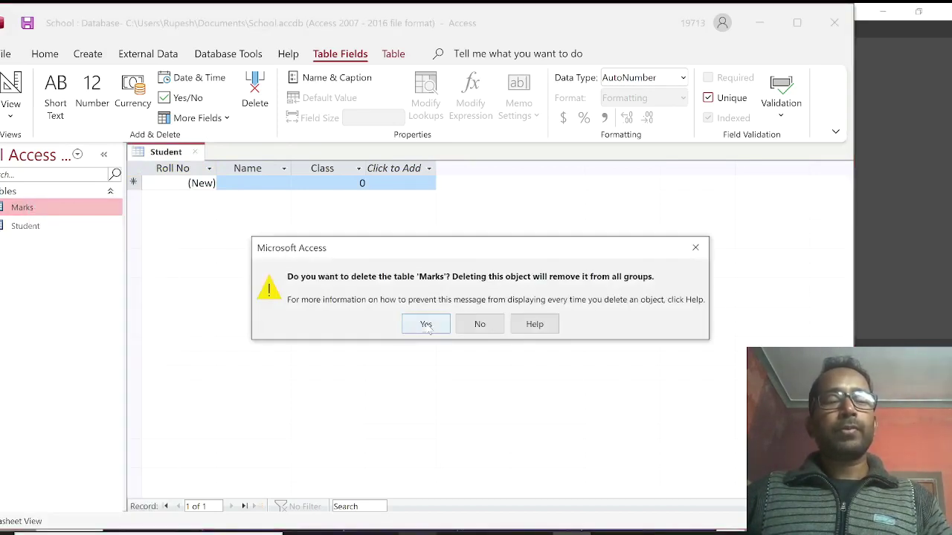
left_click(427, 325)
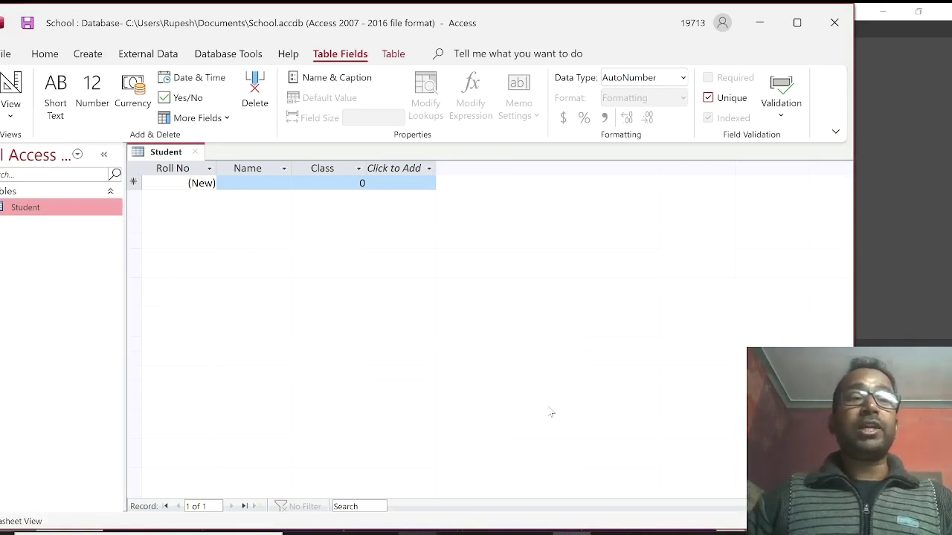
Start a new table in Design View and name its first field Roll No.
left_click(90, 57)
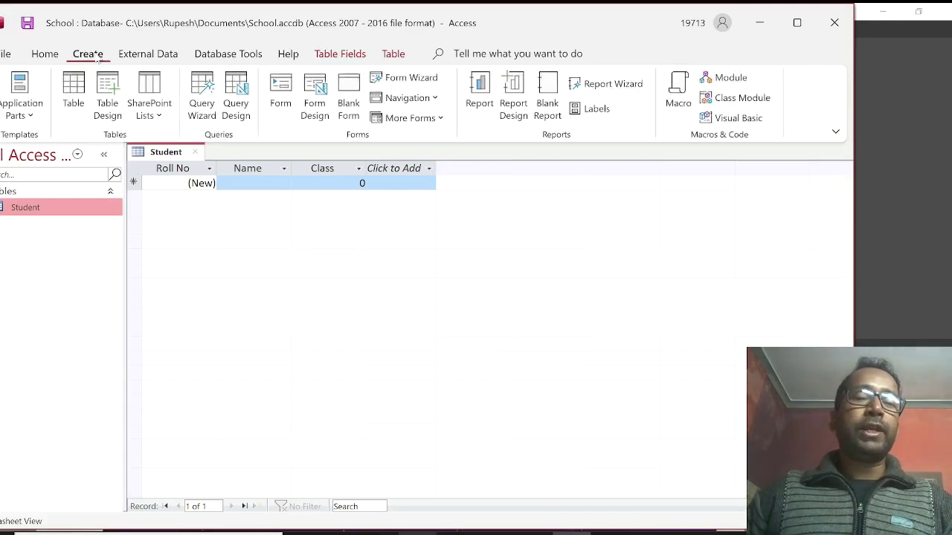
left_click(108, 92)
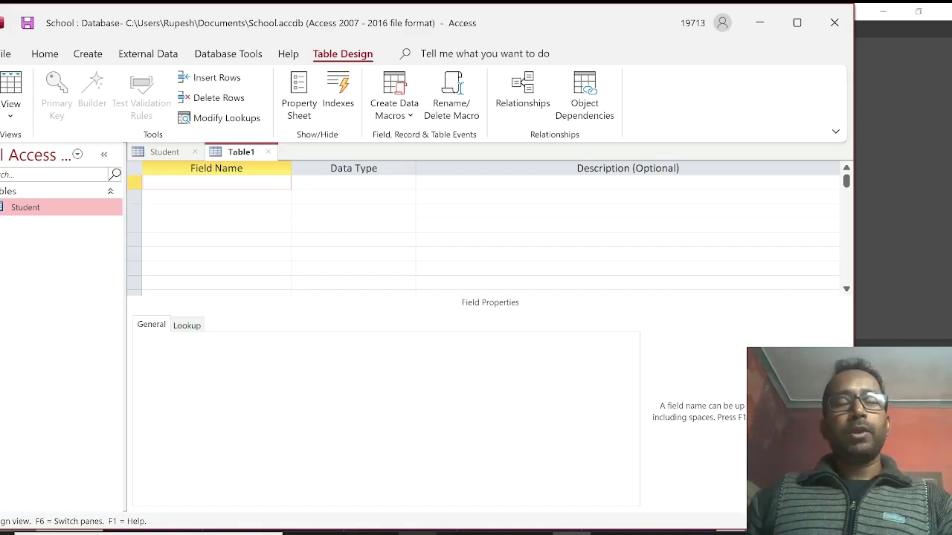
type("R")
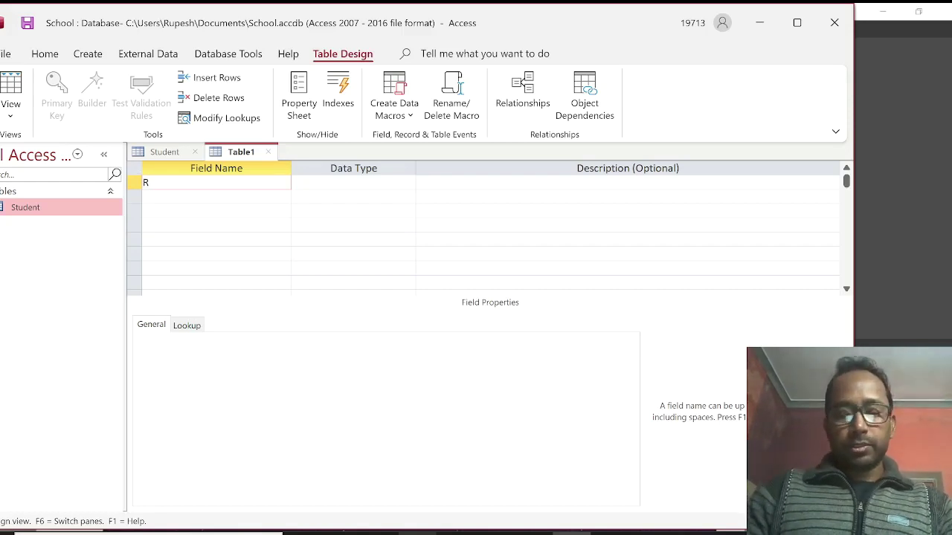
type("oll No")
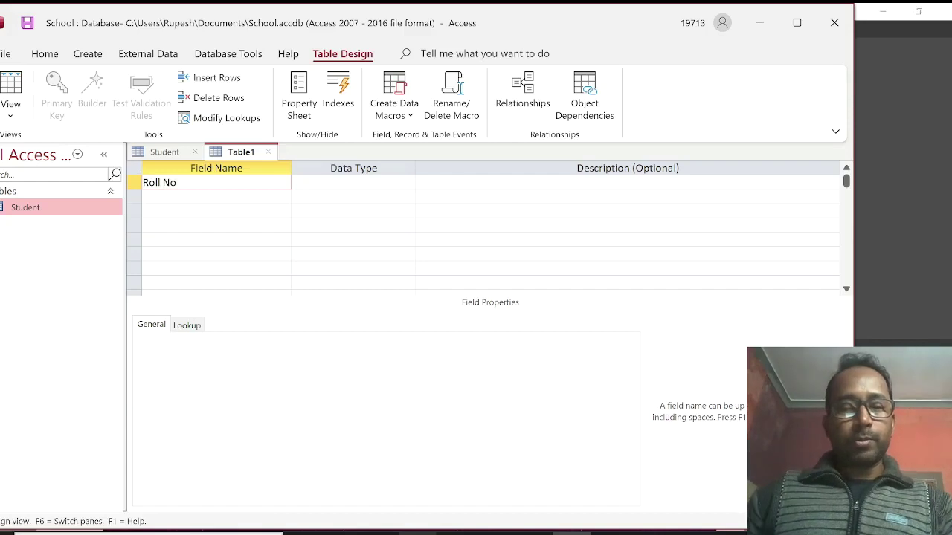
key("Tab")
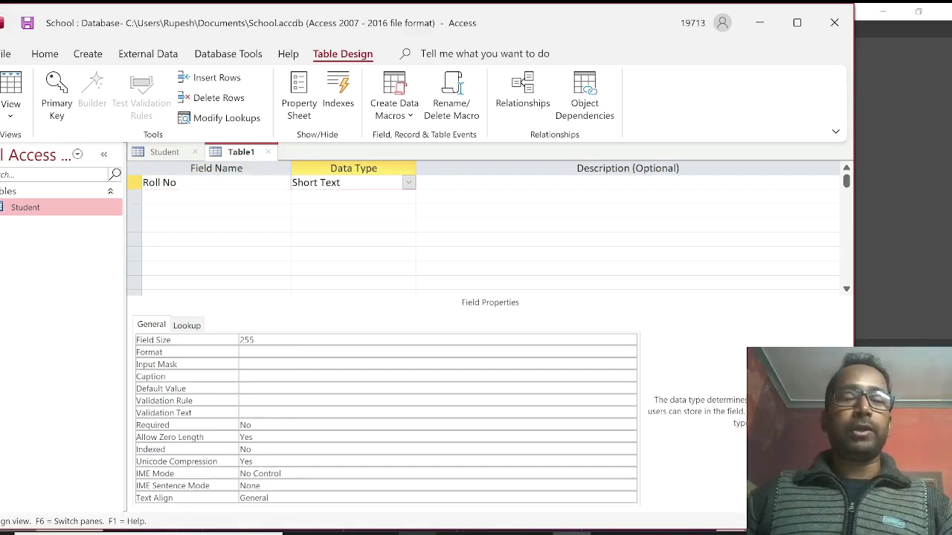
Add the fields Sub1 and Sub2 below Roll No in the table design.
key("Tab")
key("Tab")
type("Sub1")
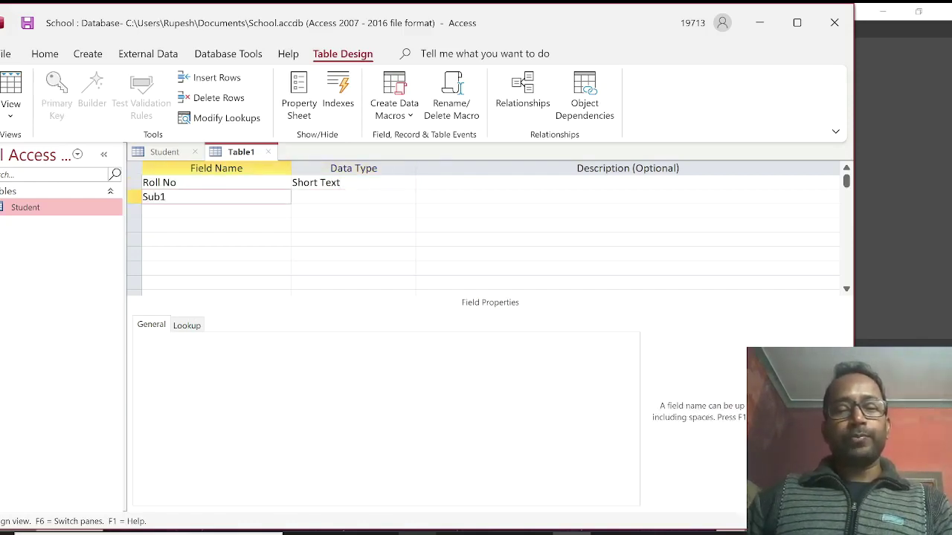
key("Tab")
key("Tab")
key("Tab")
type("Sub2")
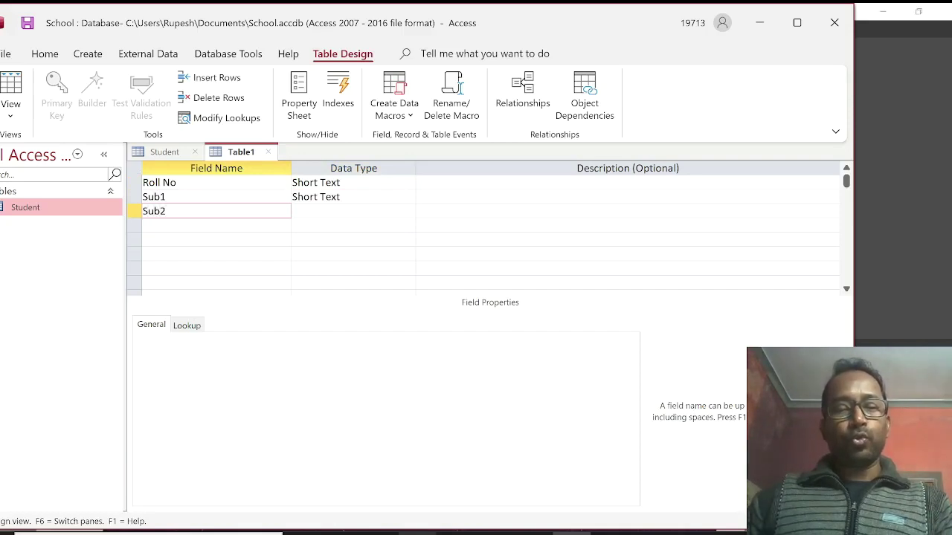
Add the fields Sub3 and Total below Sub2 in the table design.
key("Tab")
key("Tab")
key("Tab")
type("Sub3")
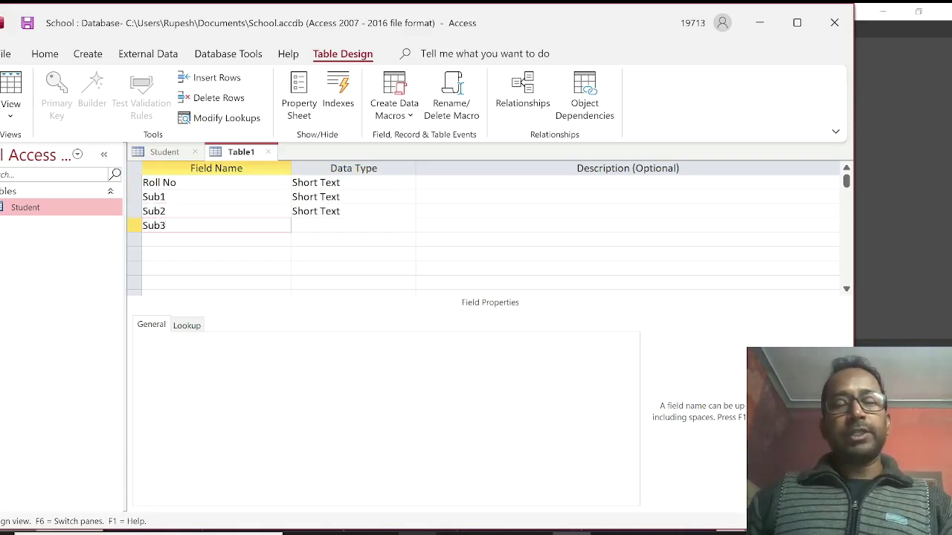
key("Tab")
key("Tab")
key("Tab")
type("Total")
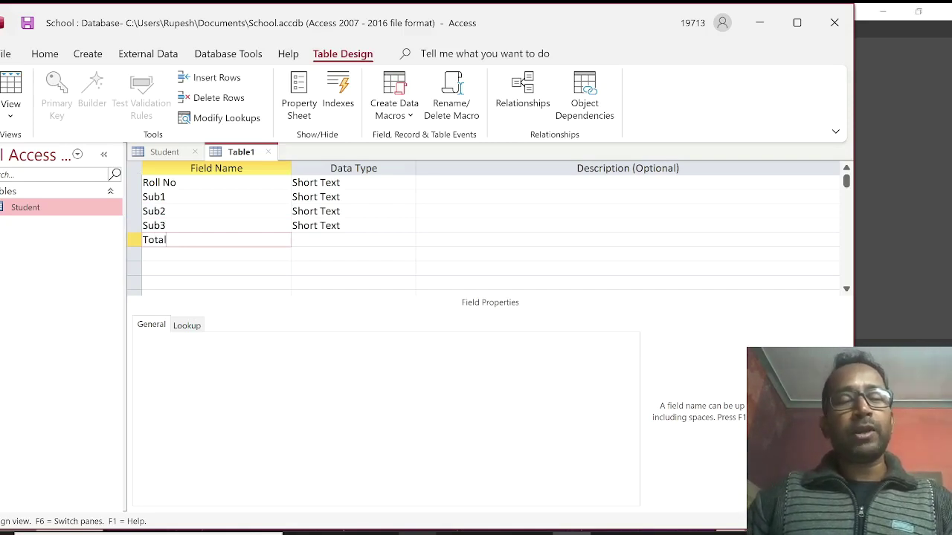
Set the data type of the Total and Sub3 fields to Number.
key("Tab")
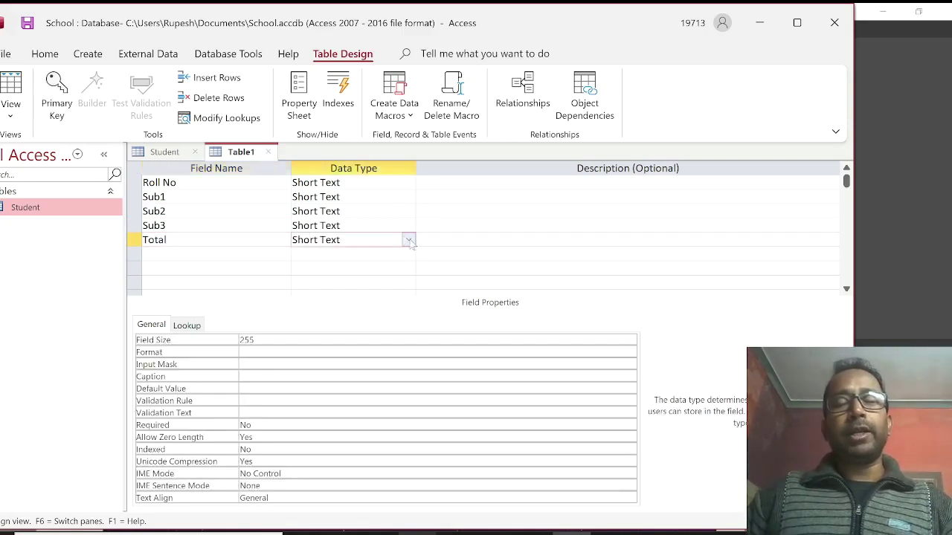
left_click(410, 243)
left_click(372, 281)
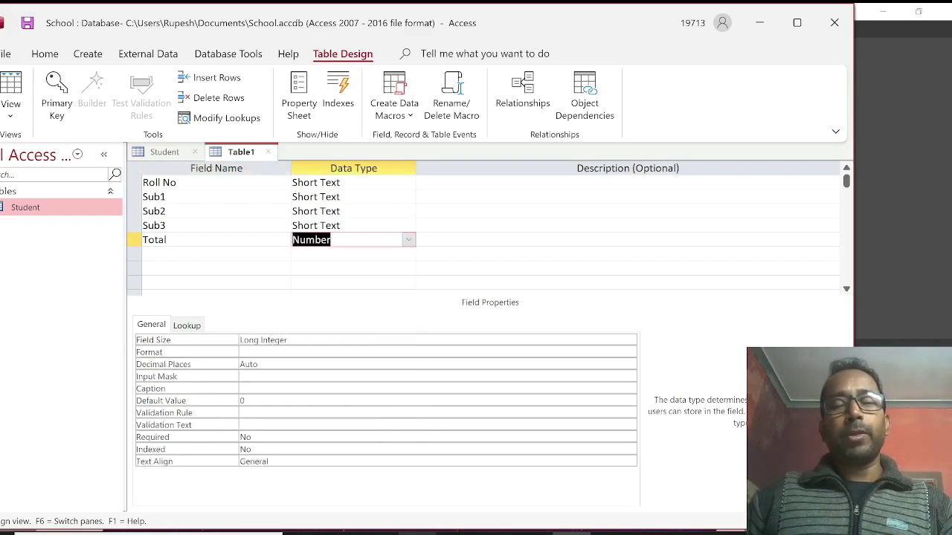
left_click(408, 227)
left_click(408, 226)
left_click(357, 269)
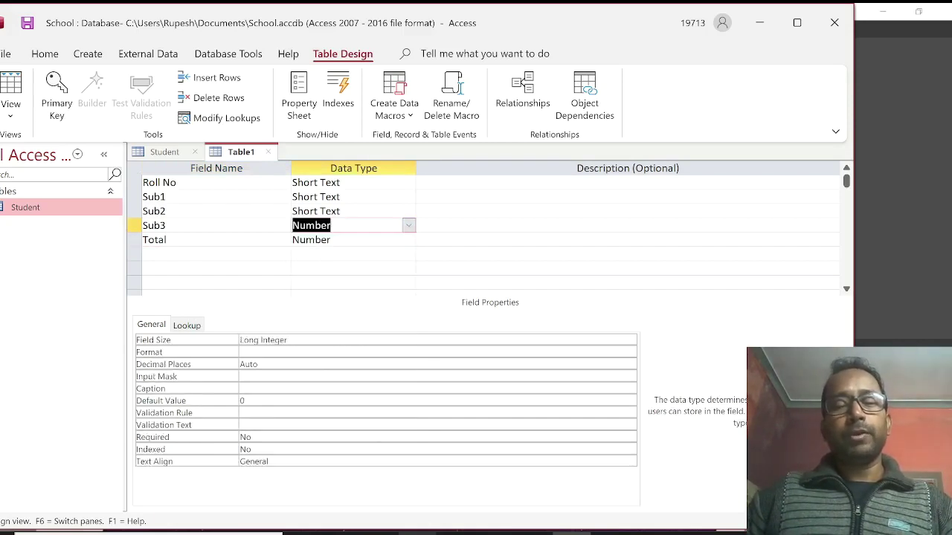
Set the data type of the Sub2, Sub1 and Roll No fields to Number.
left_click(408, 211)
left_click(408, 211)
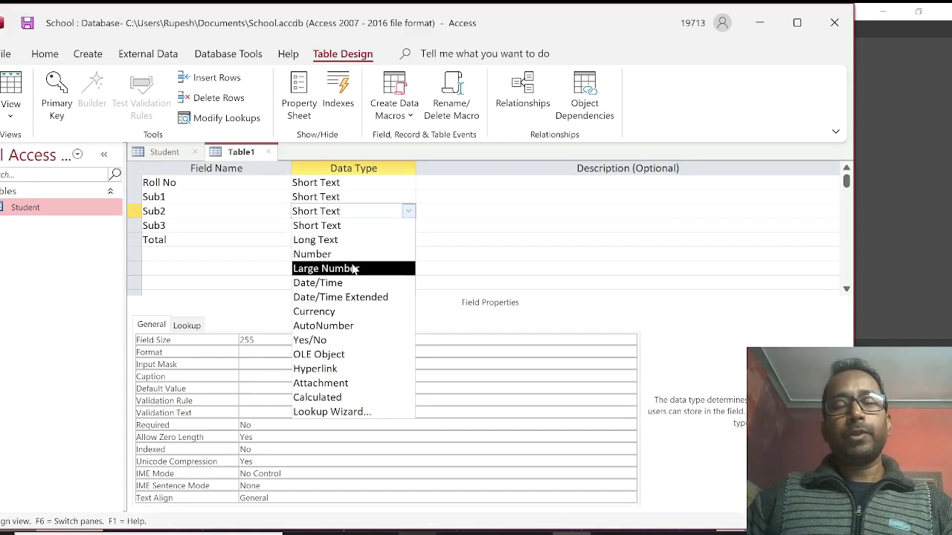
left_click(328, 253)
left_click(408, 196)
left_click(408, 197)
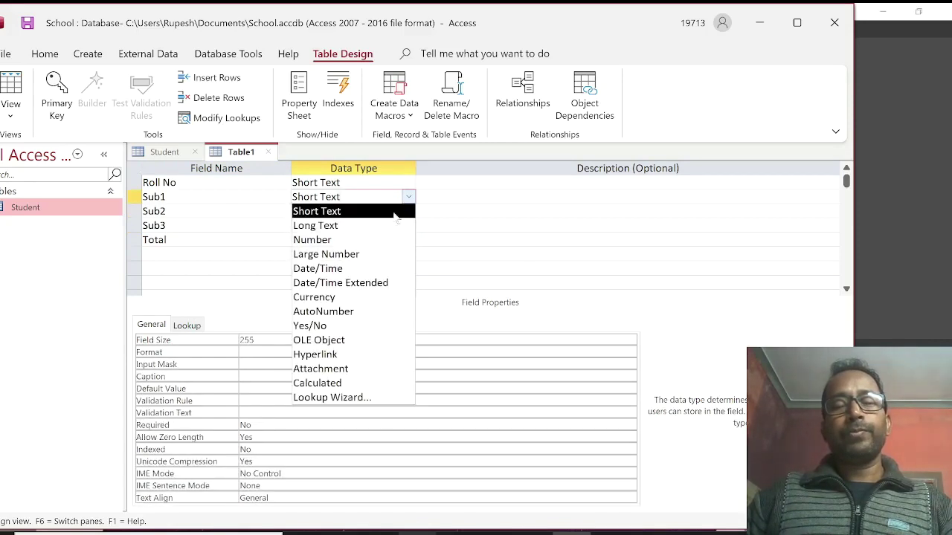
left_click(331, 240)
left_click(408, 182)
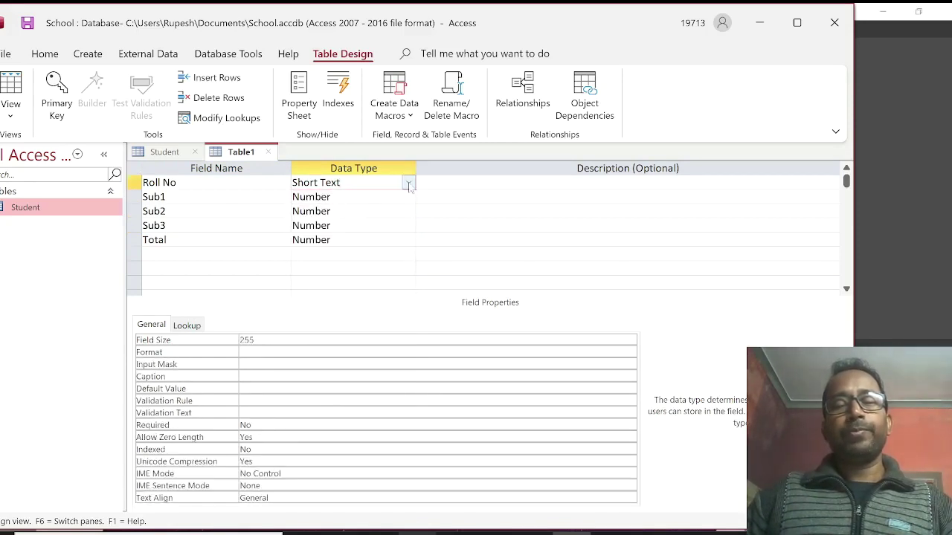
left_click(409, 184)
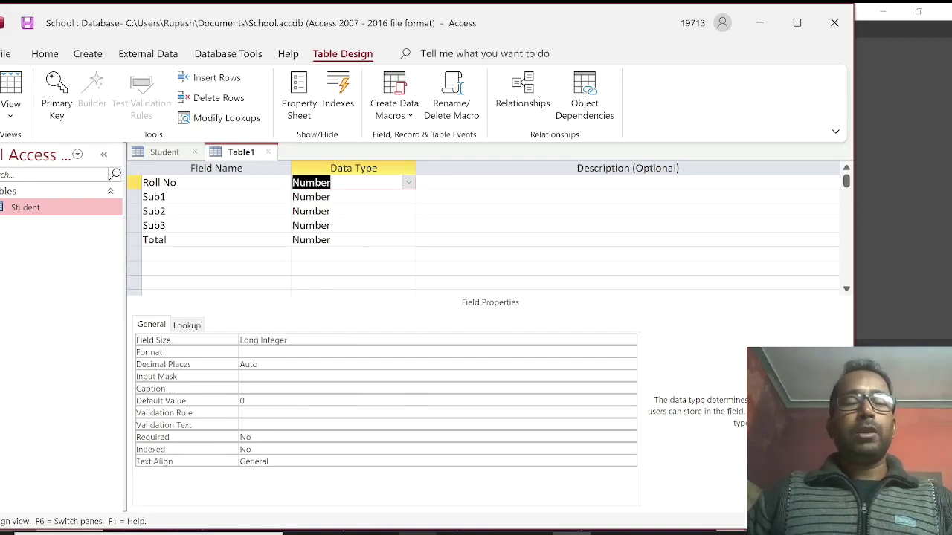
Save the table design under the name Marks without letting a primary key be created.
left_click(27, 23)
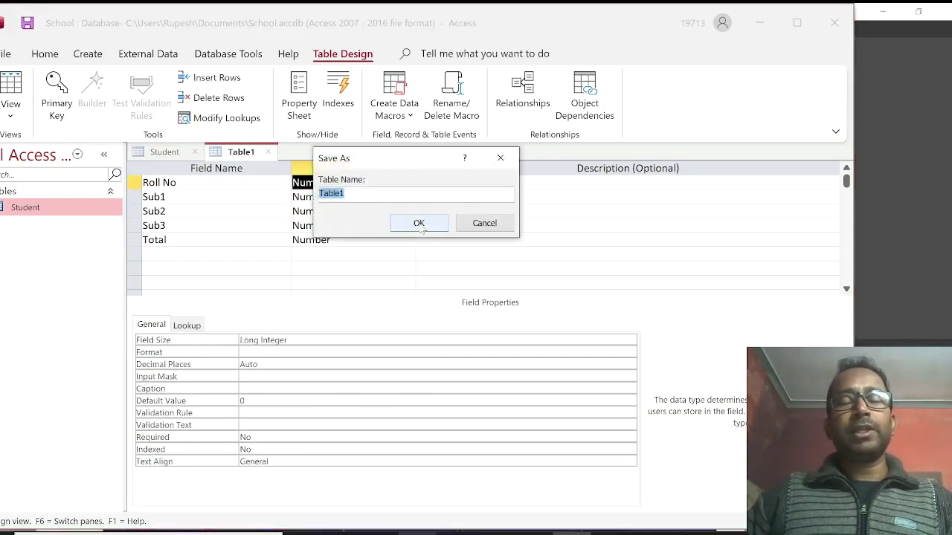
type("Marks")
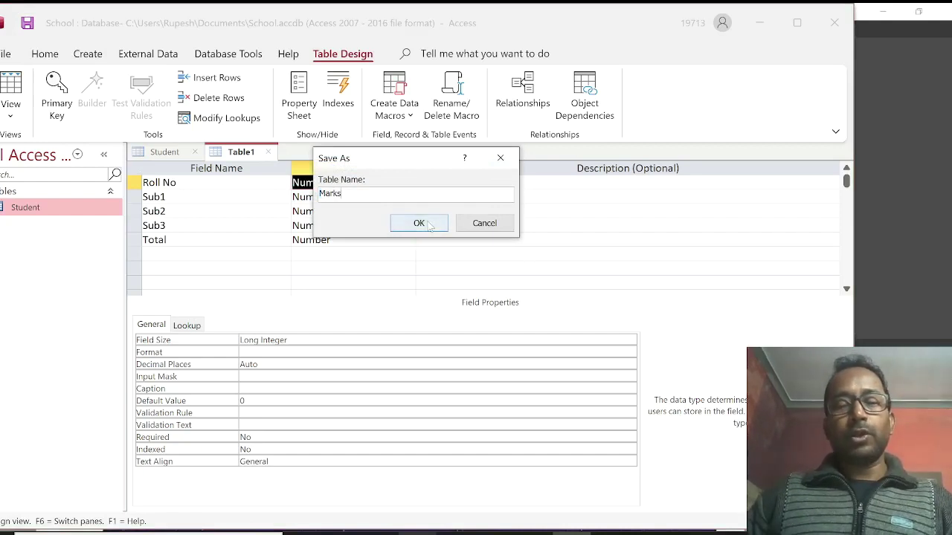
left_click(419, 224)
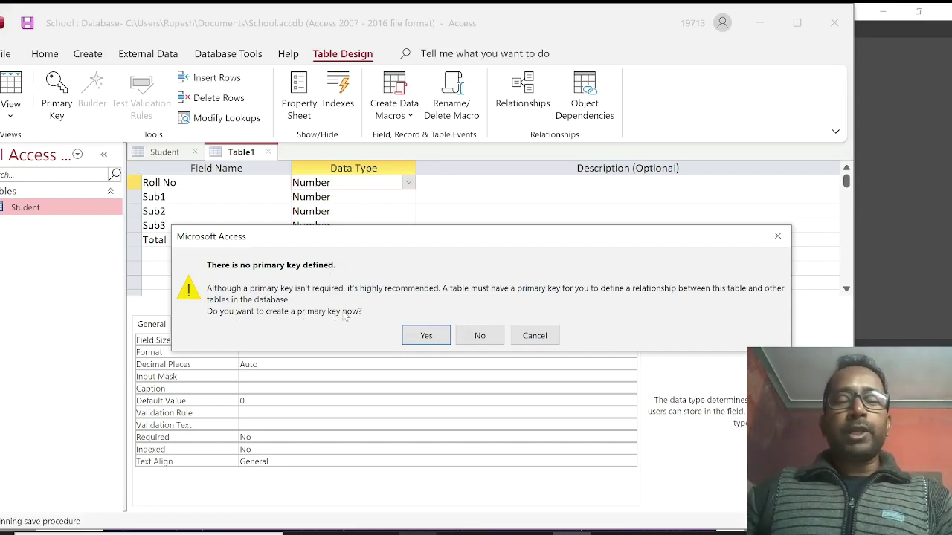
left_click(479, 336)
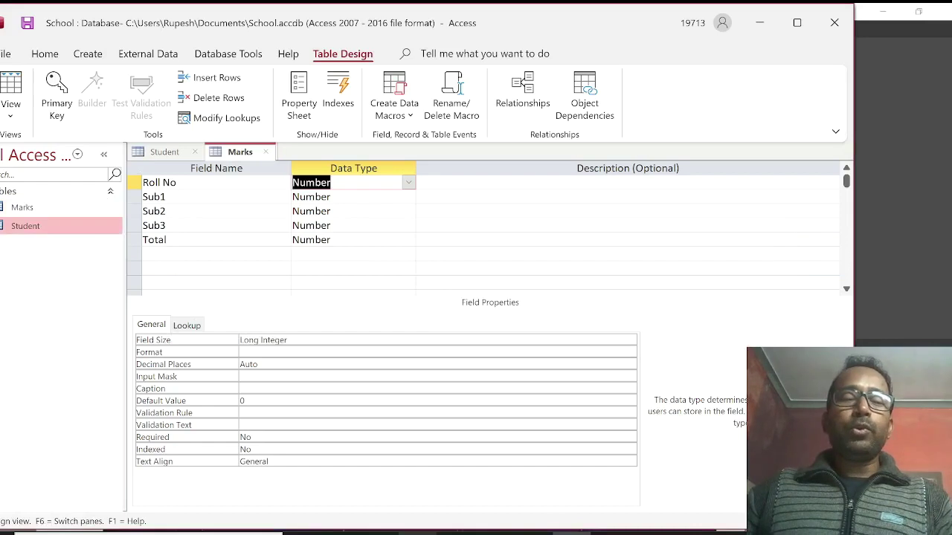
Make Roll No the primary key of the Marks table and open the table in Datasheet View.
left_click(179, 183)
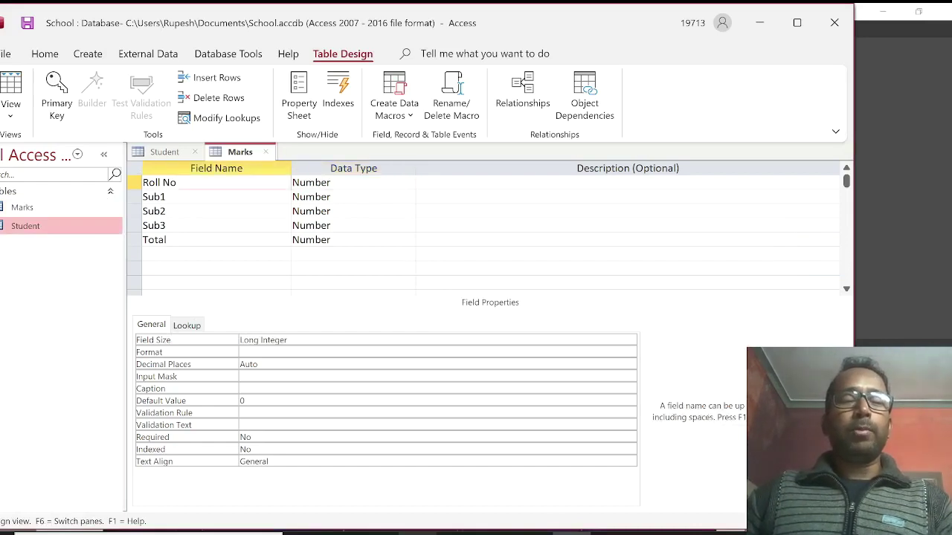
left_click(66, 111)
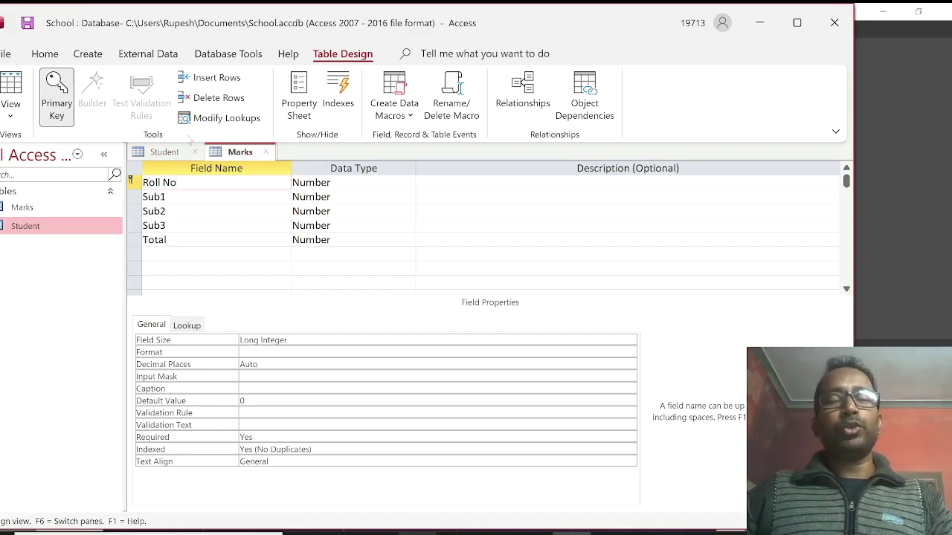
left_click(165, 152)
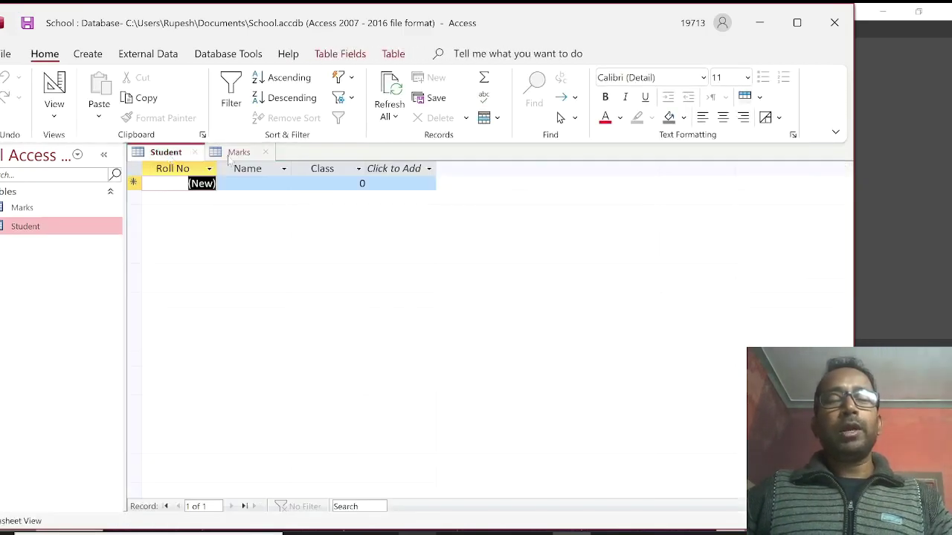
left_click(231, 154)
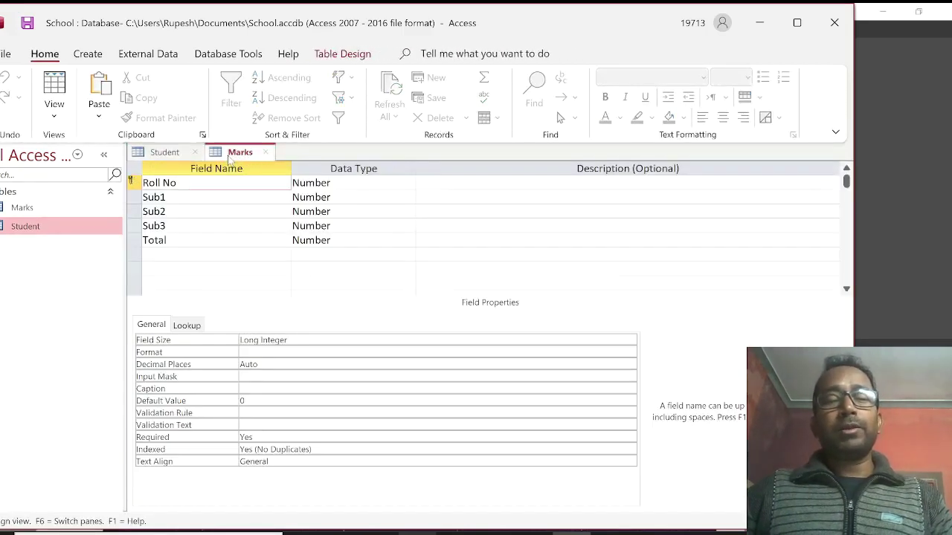
right_click(49, 212)
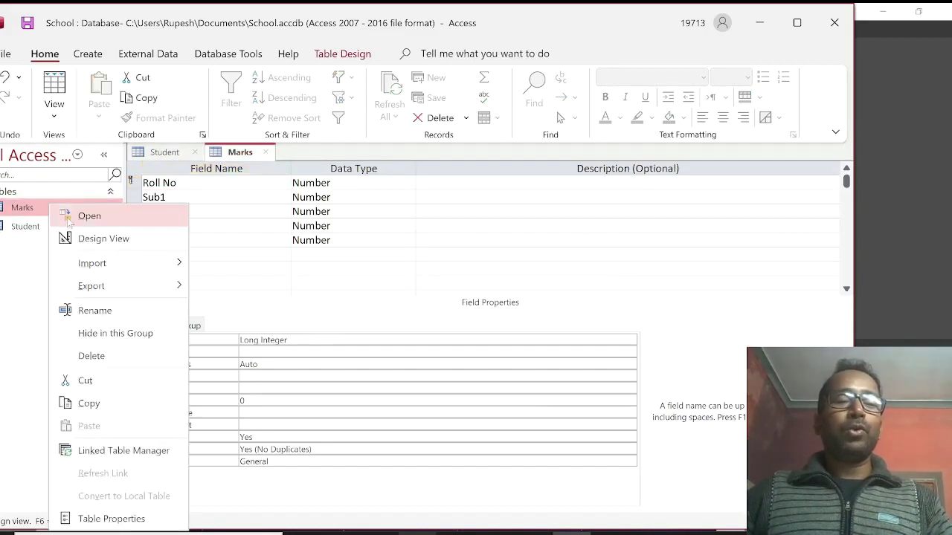
left_click(69, 216)
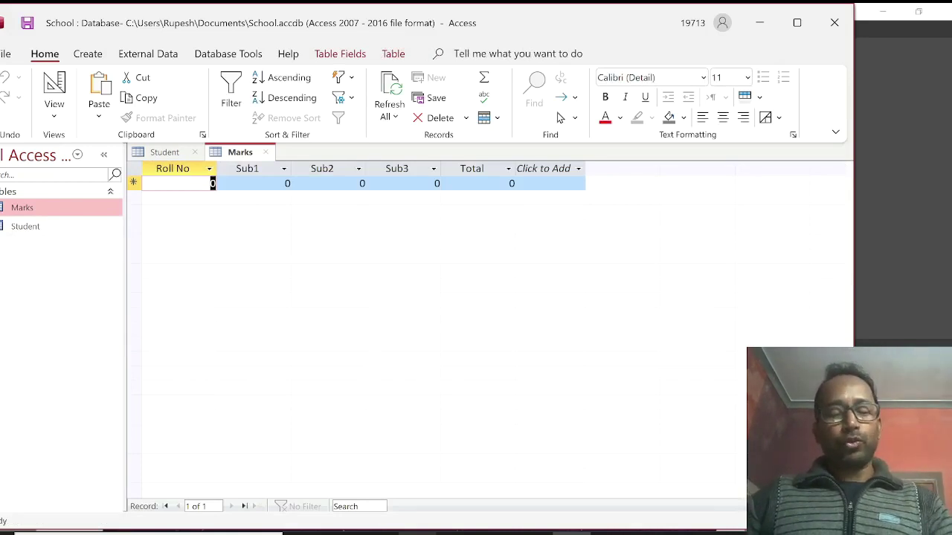
Enter the first Marks record with Roll No 1, Sub1 12, Sub2 15, Sub3 18 and Total 45.
type("1")
key("Tab")
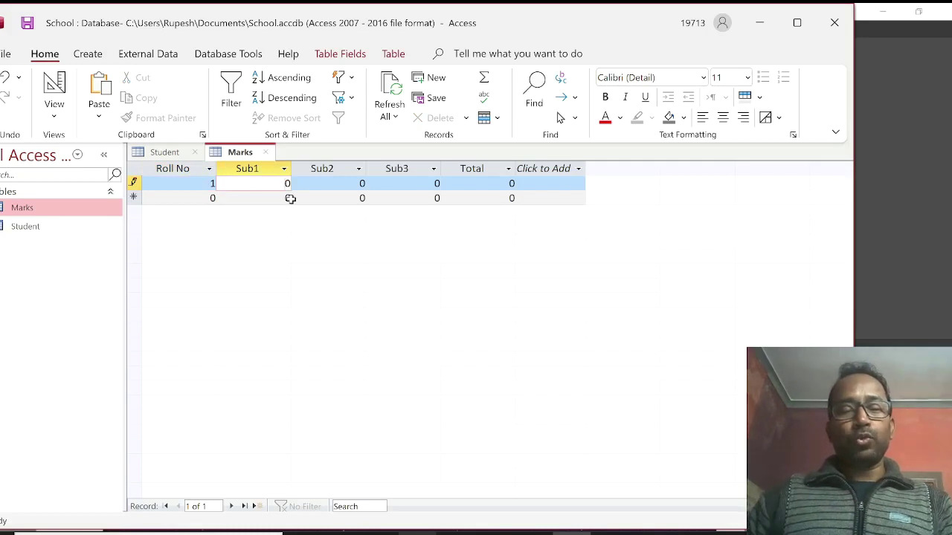
type("12")
key("Delete")
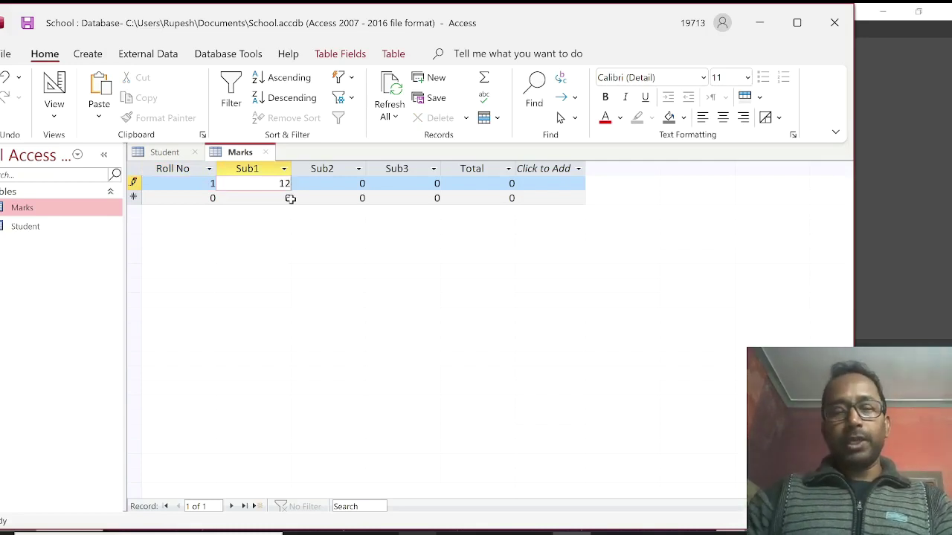
key("Tab")
type("15")
key("Tab")
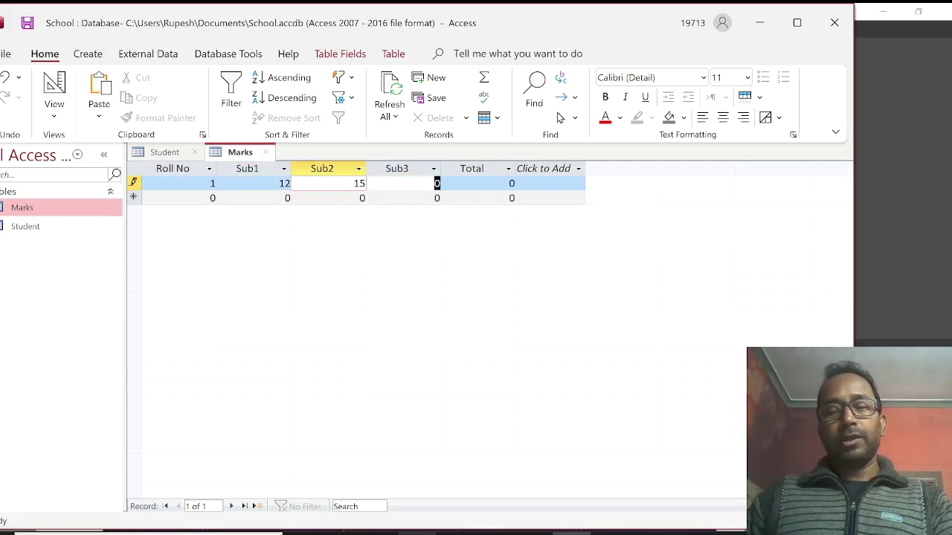
type("18")
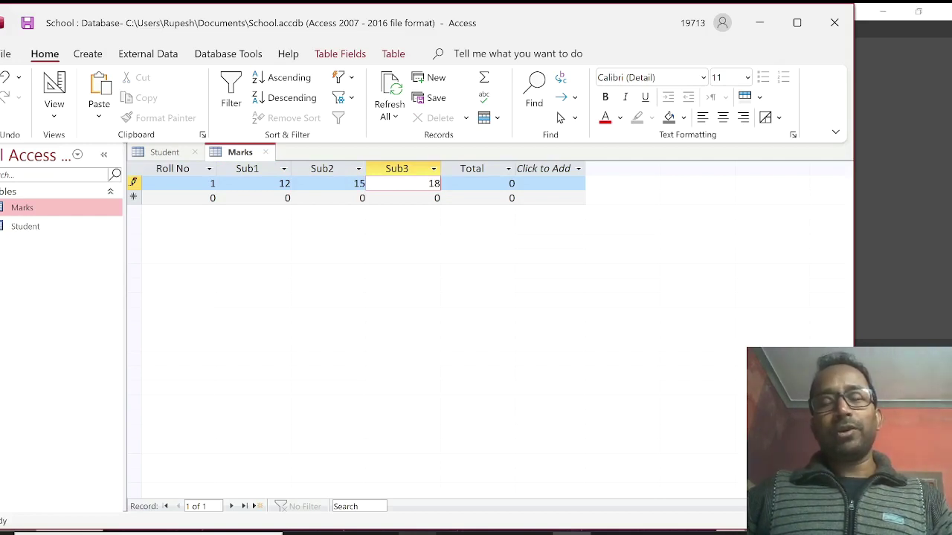
key("Tab")
type("45")
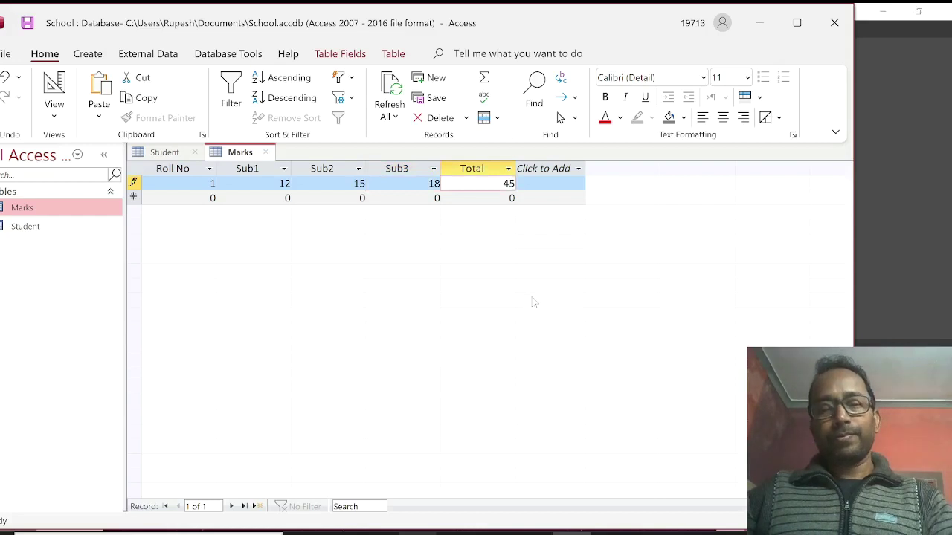
key("Down")
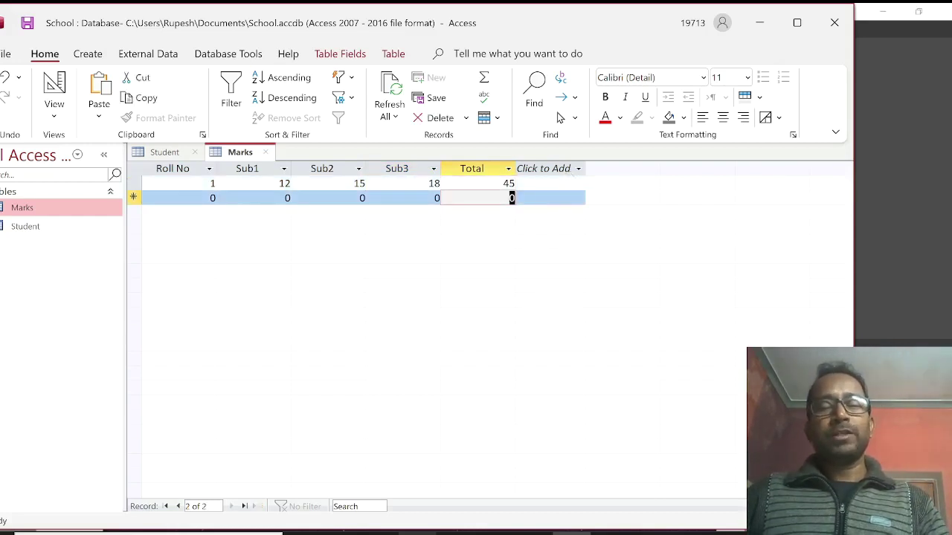
Add a new field after Total by entering ttt in the first record and uu in the second.
left_click(573, 183)
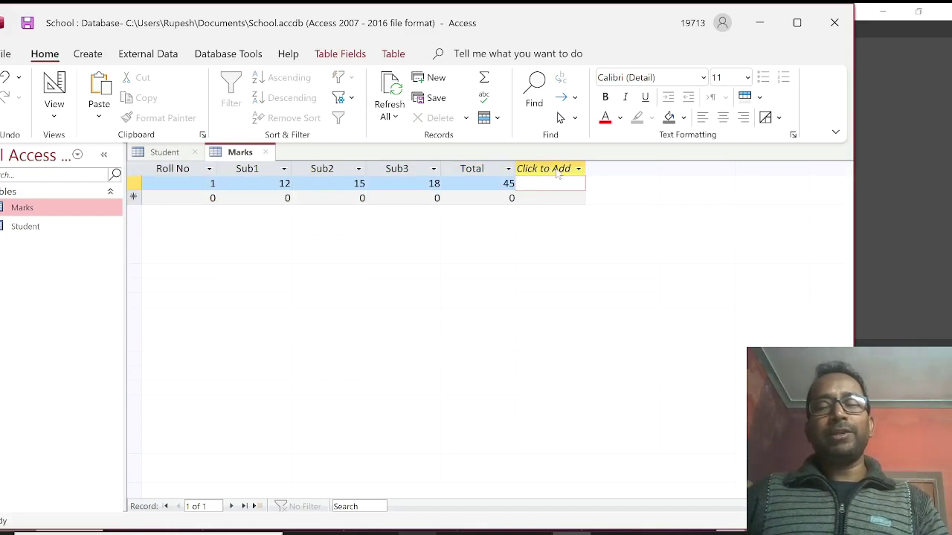
type("ttt")
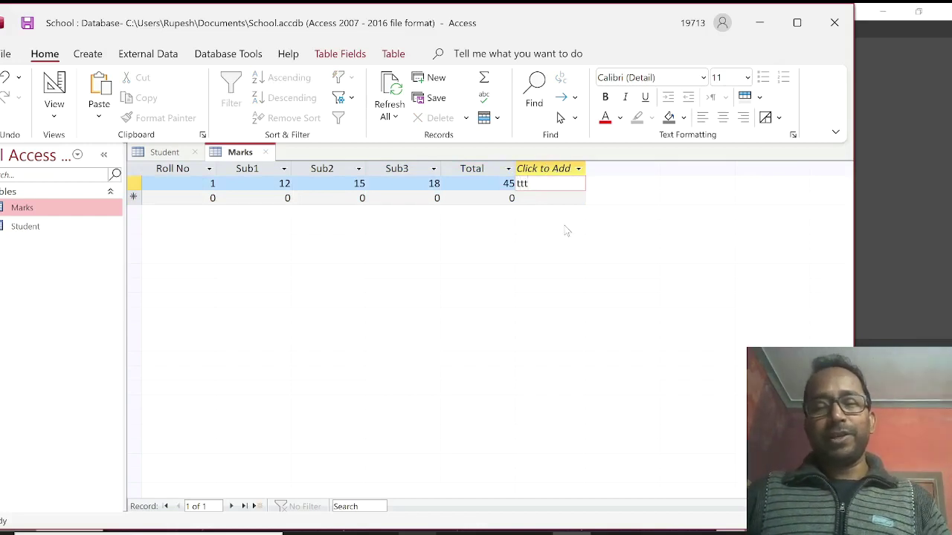
key("Down")
type("uu")
key("Down")
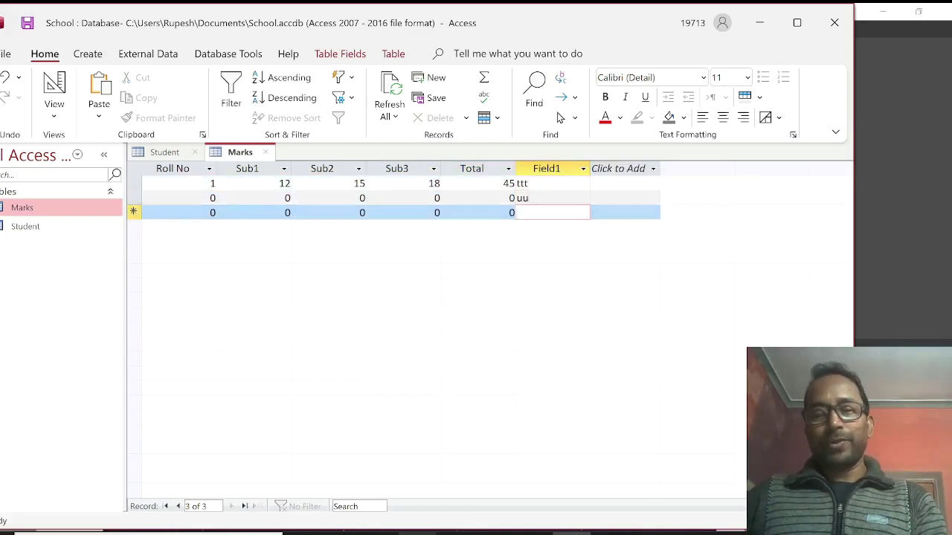
Open the Marks table in Design View and permanently delete its Field1 field along with the data in it.
right_click(45, 210)
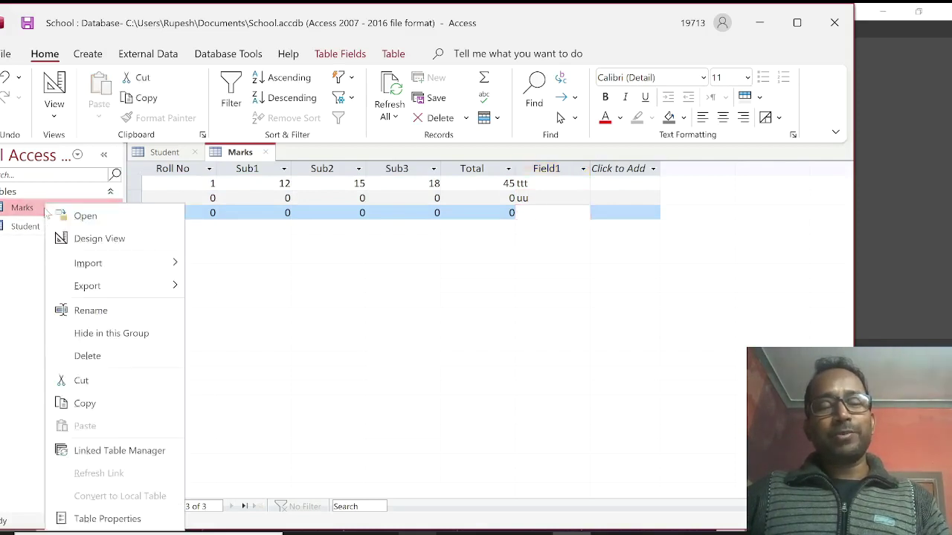
left_click(95, 239)
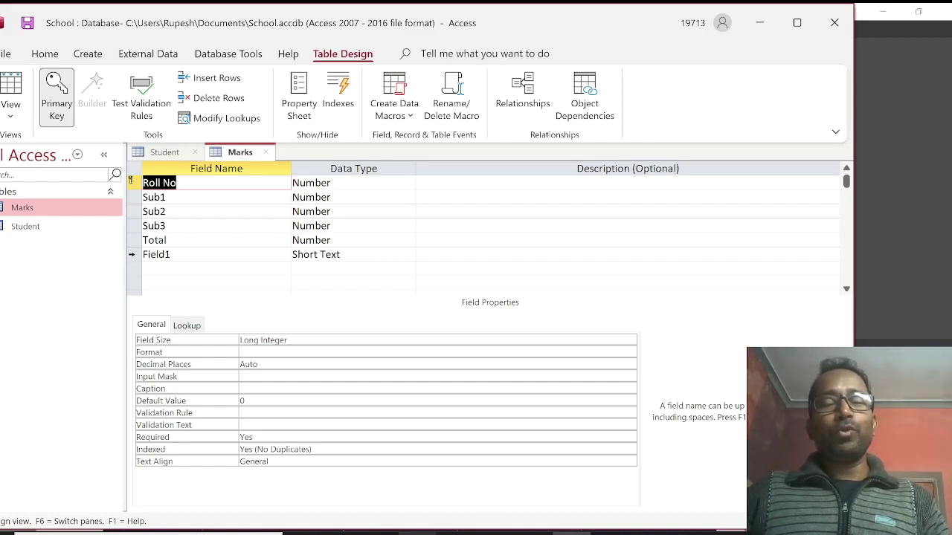
left_click(134, 257)
right_click(132, 258)
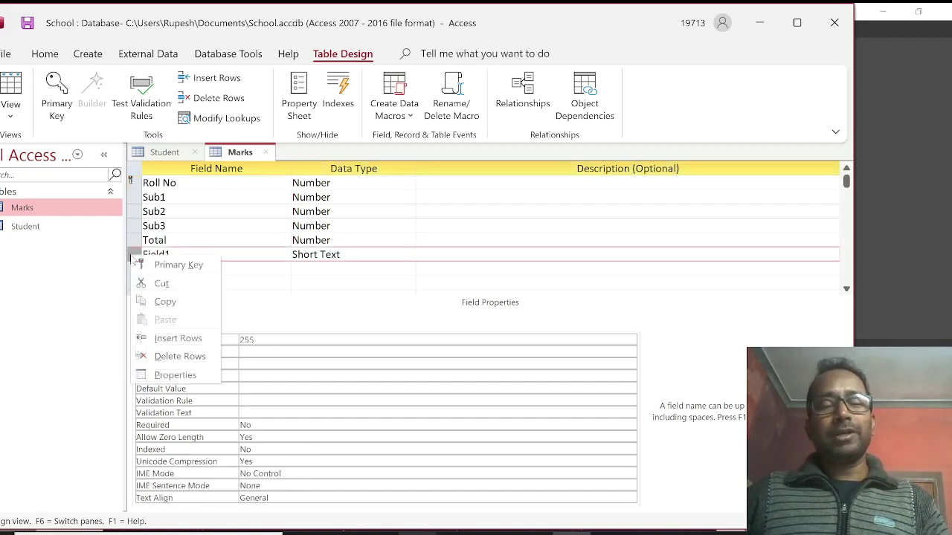
left_click(179, 357)
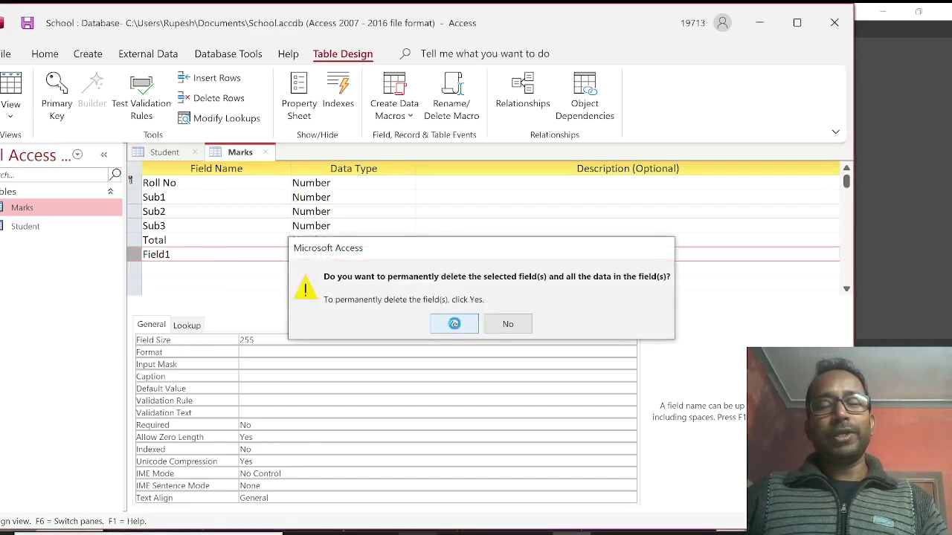
key("Return")
Switch to 1.pdf in Acrobat Reader and review its sections on creating tables in Datasheet View and Design View.
key("alt+Tab")
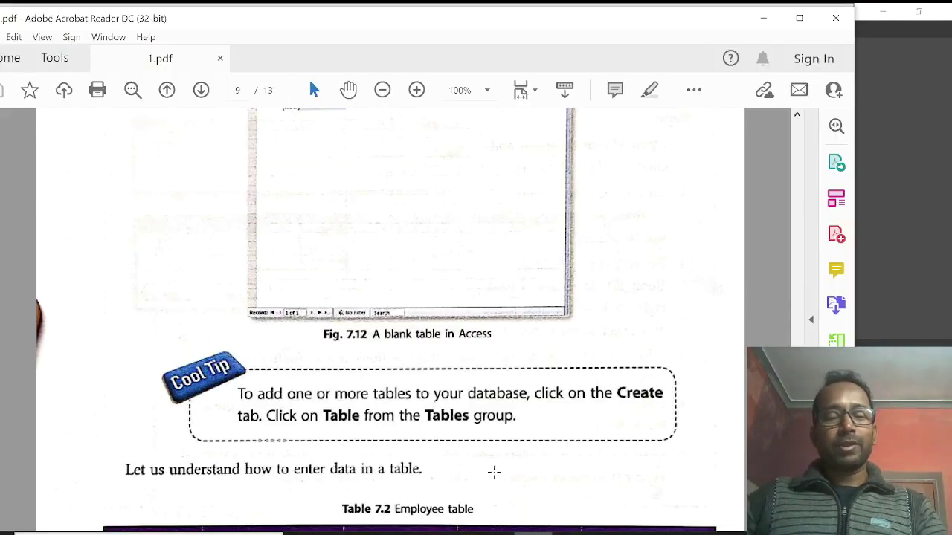
scroll(493, 471, "down", 4)
scroll(494, 469, "up", 10)
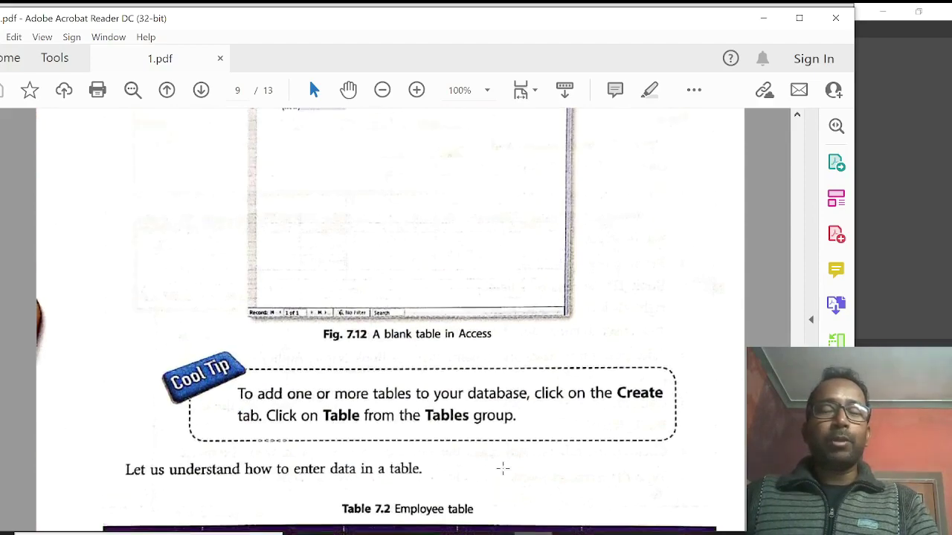
scroll(503, 468, "up", 7)
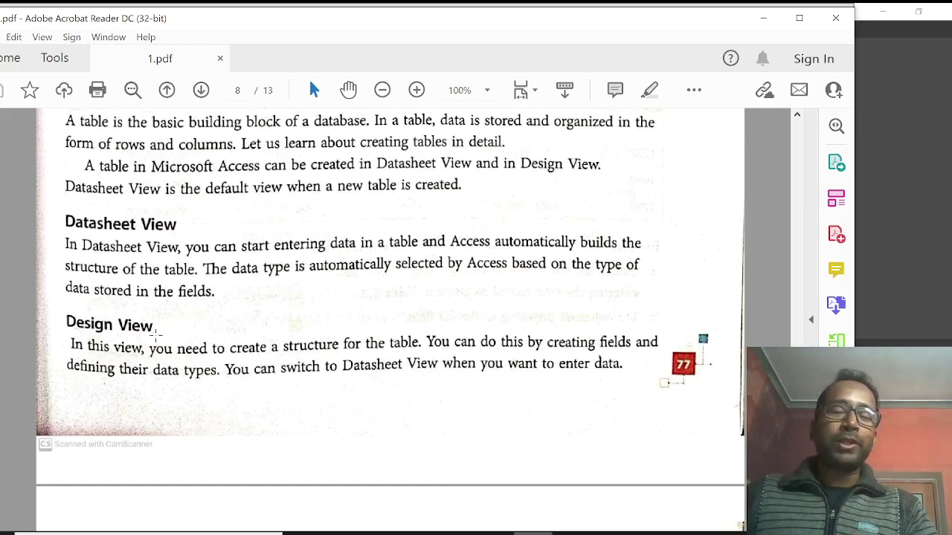
scroll(338, 400, "down", 15)
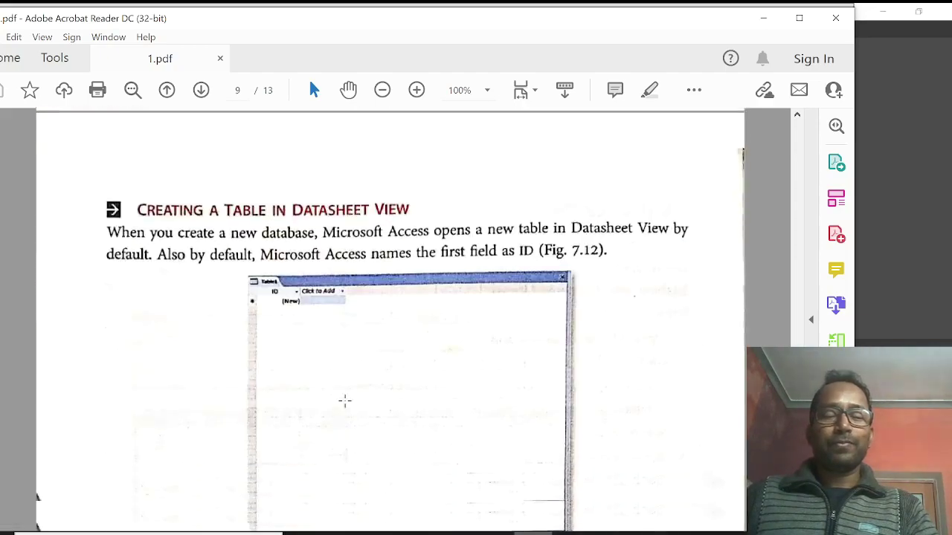
scroll(338, 400, "down", 20)
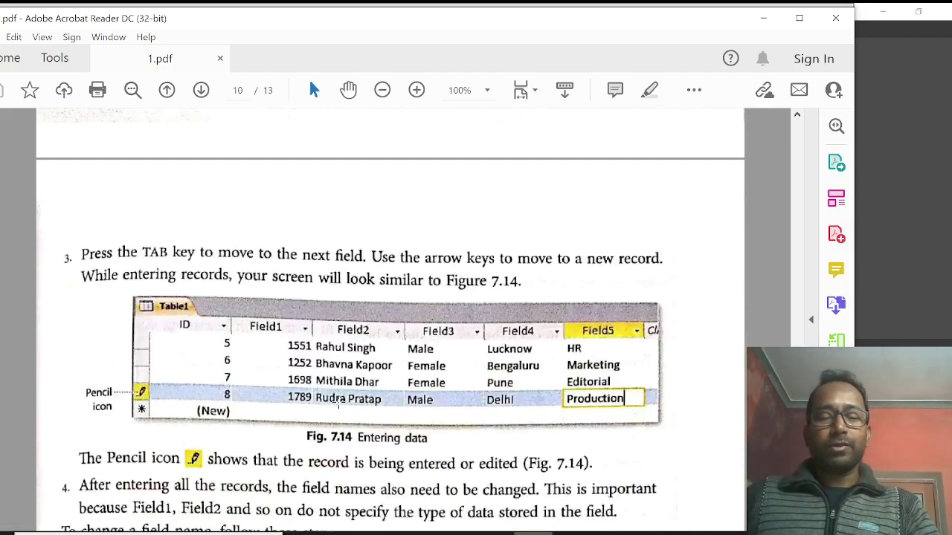
scroll(338, 402, "down", 20)
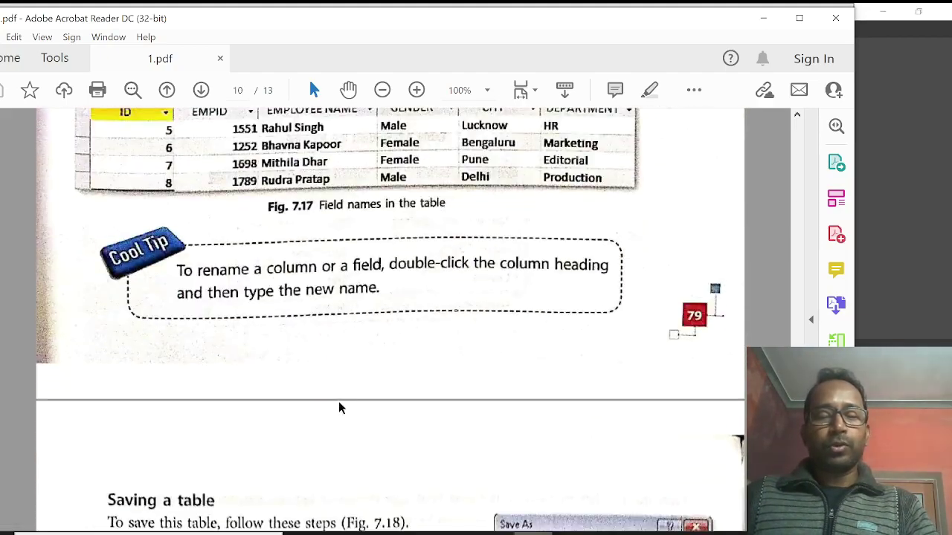
scroll(338, 401, "down", 15)
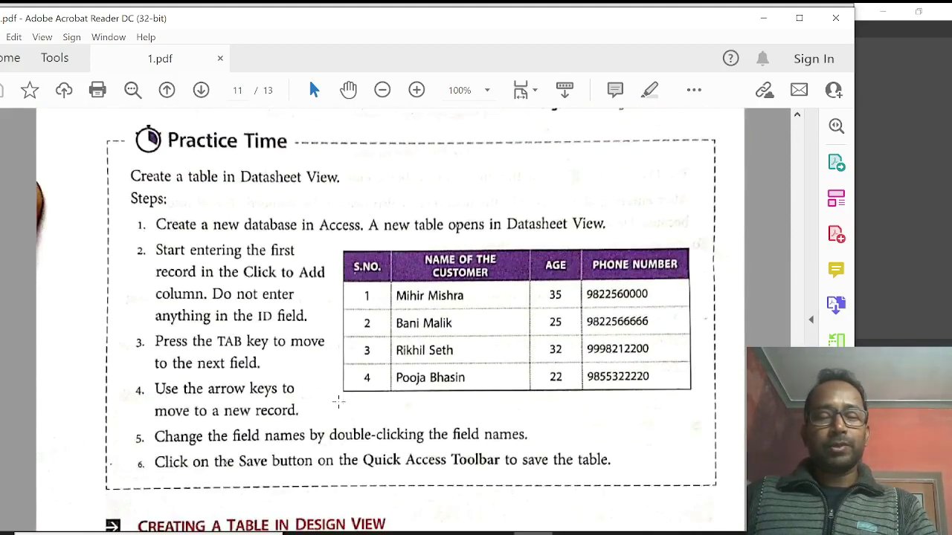
scroll(339, 402, "down", 20)
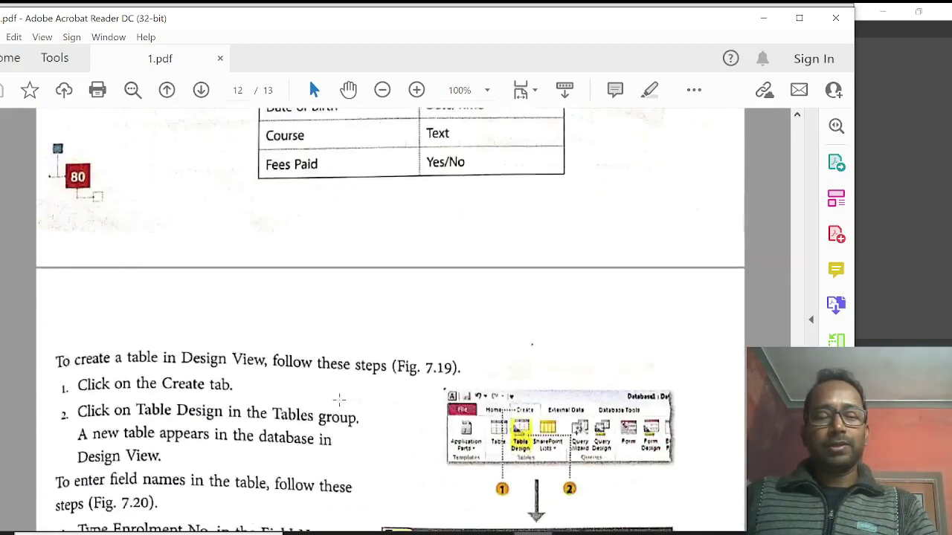
scroll(339, 401, "down", 1)
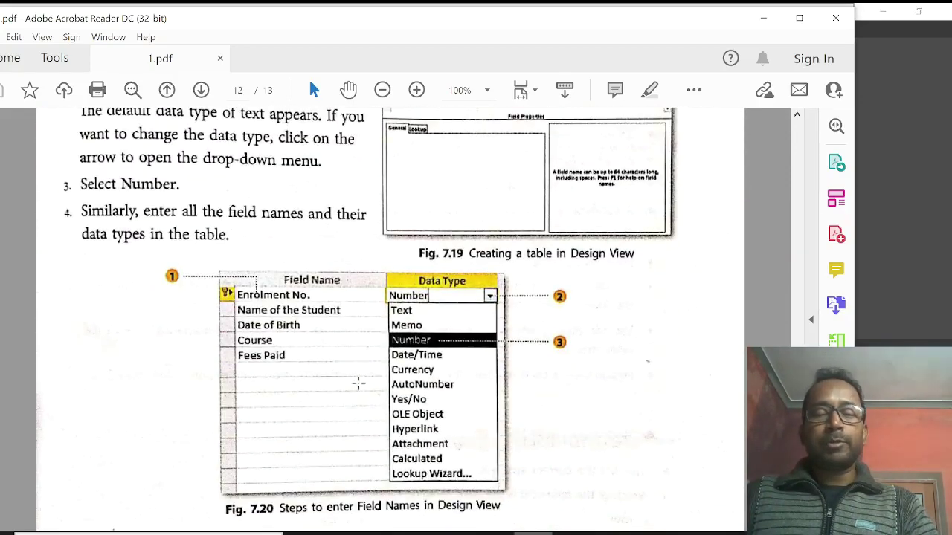
scroll(557, 389, "down", 15)
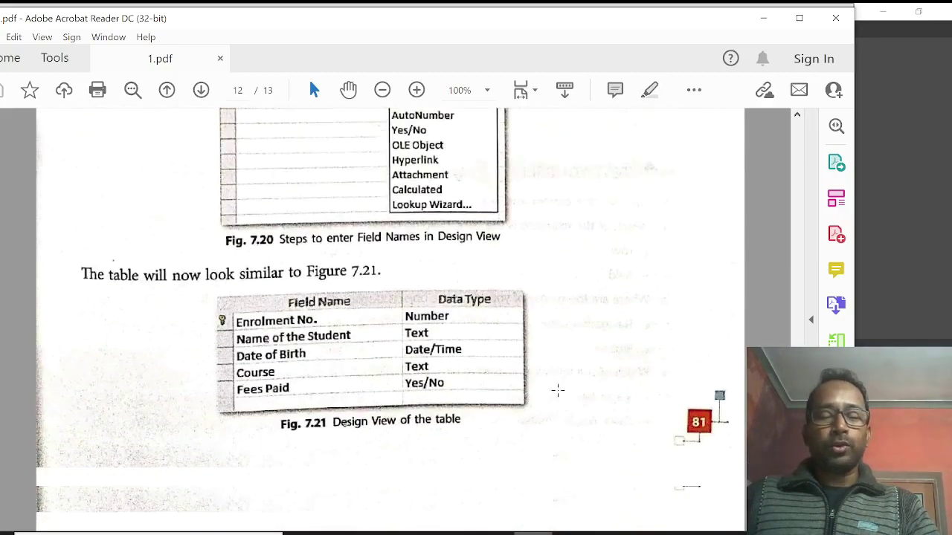
Review the Keywords, Let Us Recall and Test Yourself sections on page 13 of the PDF.
scroll(559, 389, "down", 7)
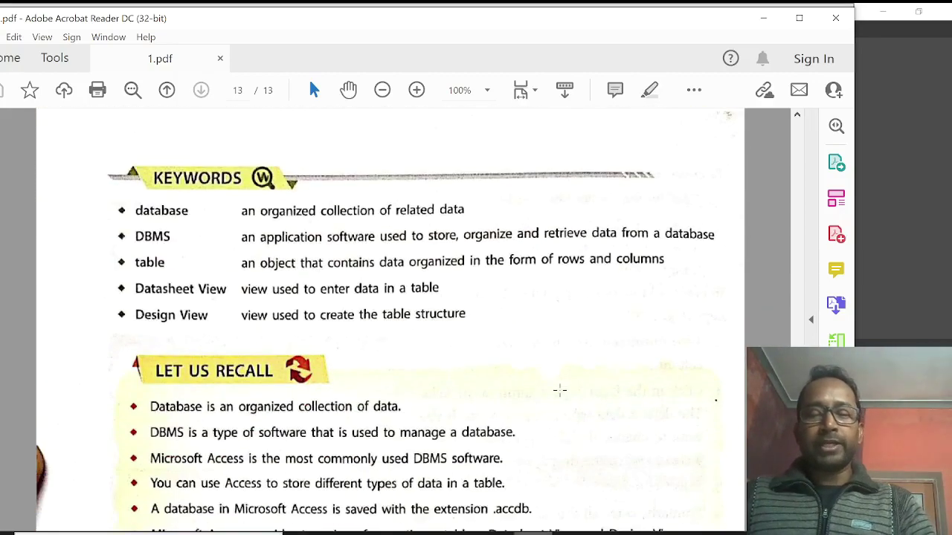
scroll(554, 362, "down", 9)
scroll(553, 348, "down", 10)
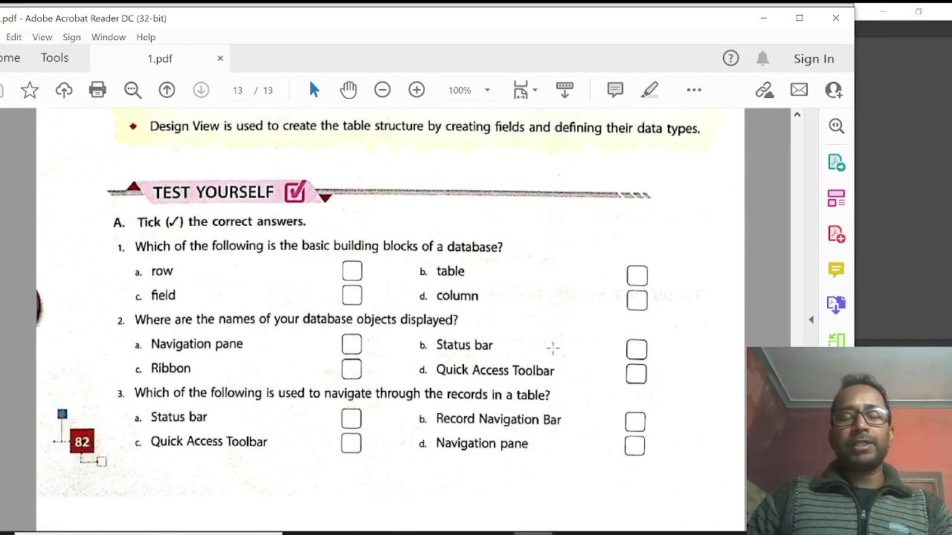
scroll(537, 351, "up", 6)
scroll(540, 345, "up", 15)
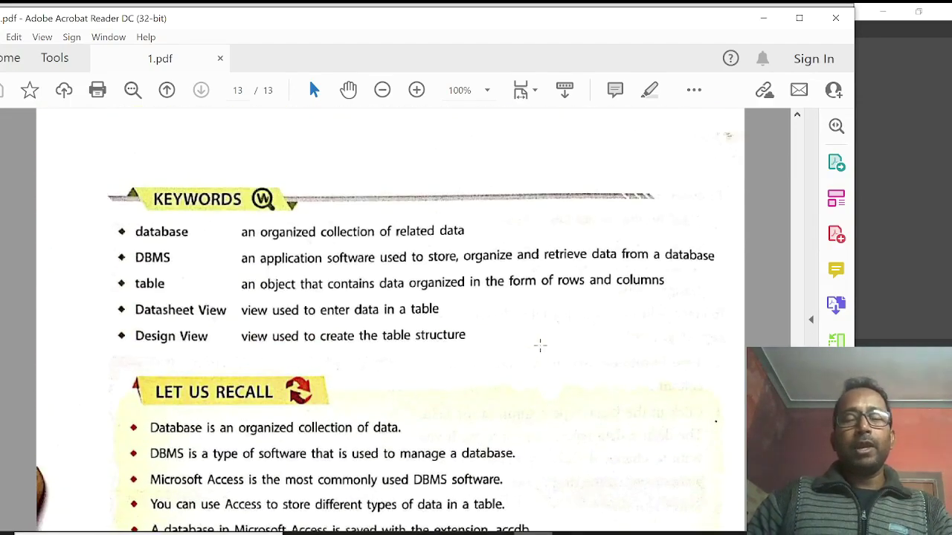
scroll(539, 344, "up", 3)
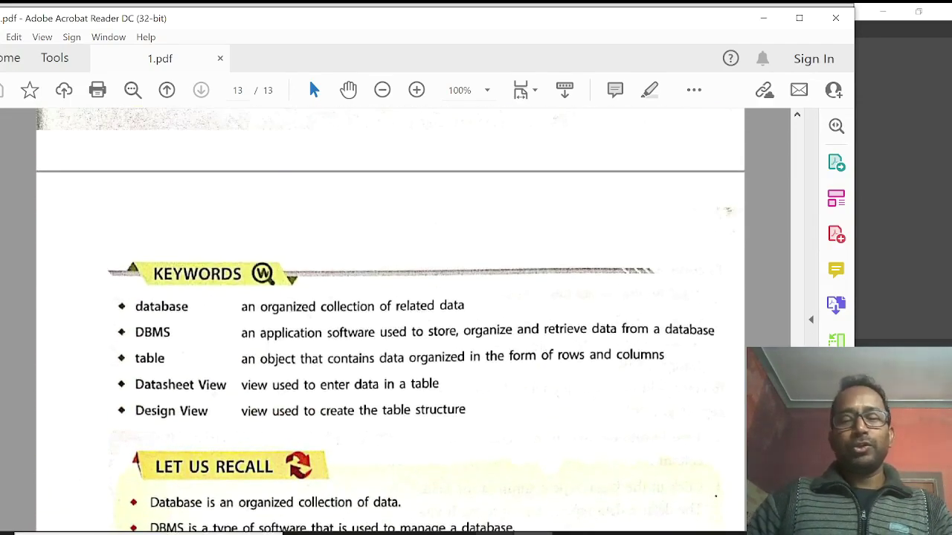